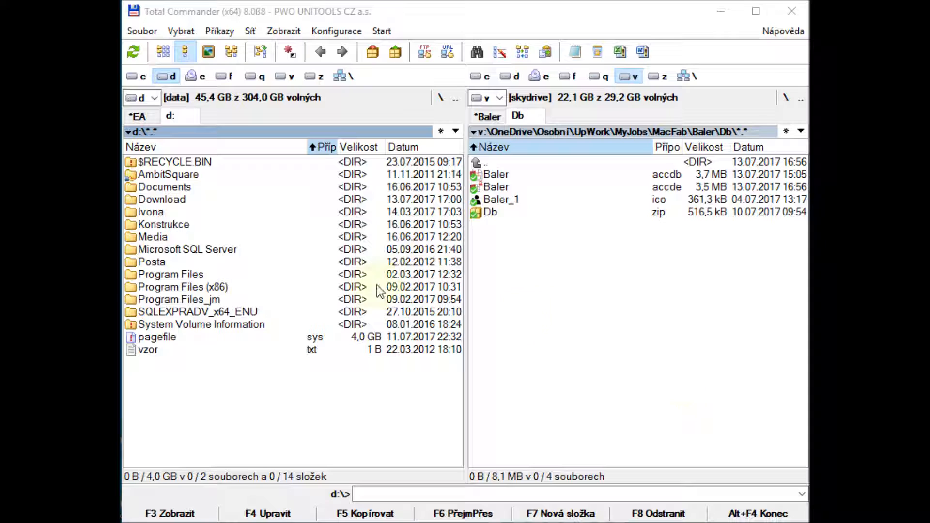
Step: Create a folder named Baler in the root of drive d and open it
click(171, 79)
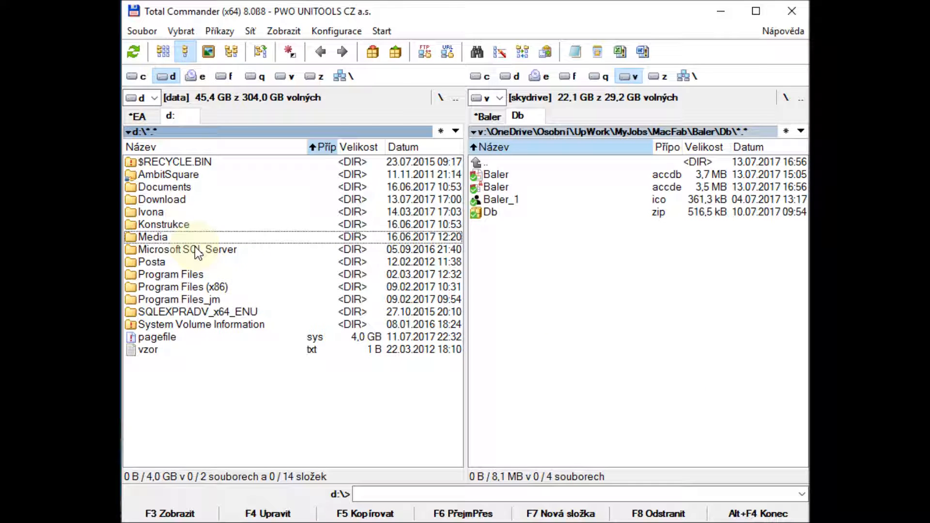
key(F7)
text(Baler)
key(Return)
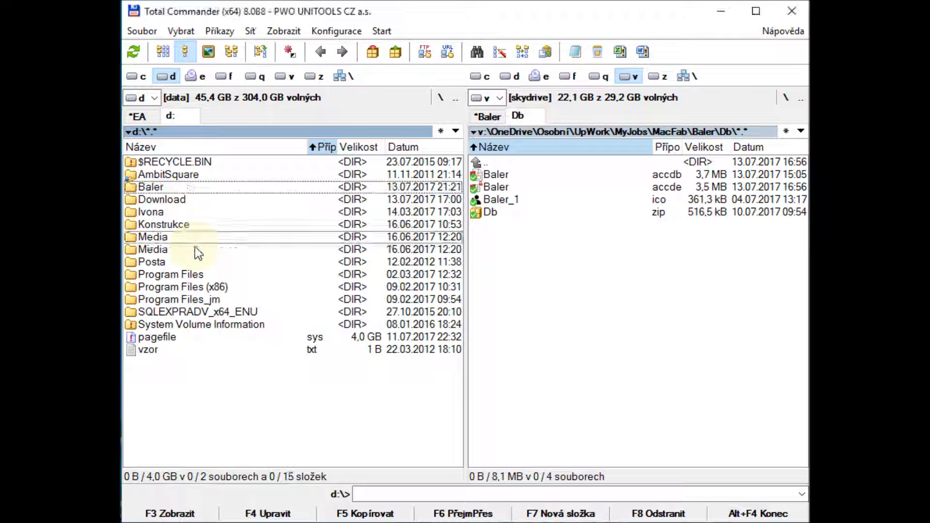
key(Return)
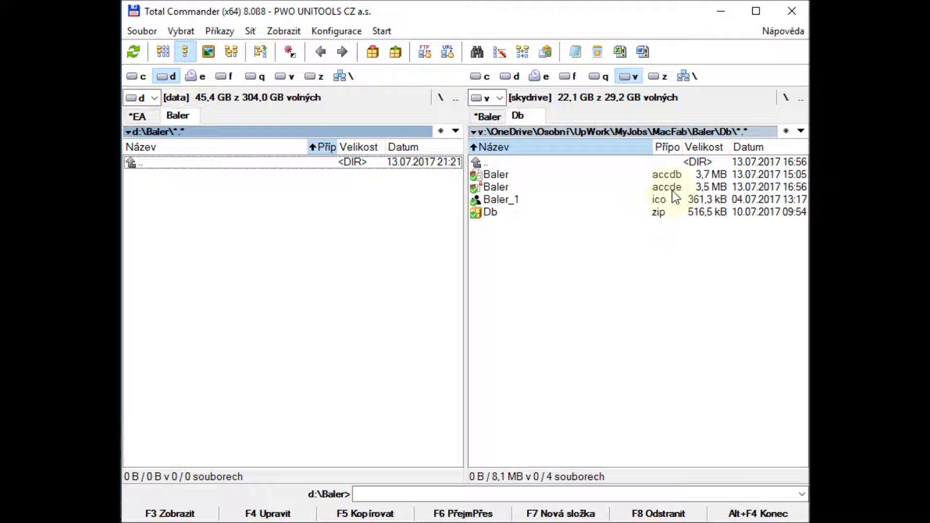
Step: Copy Baler.accde and Baler_1.ico from the Db folder into d:\Baler
mouse_move(672, 190)
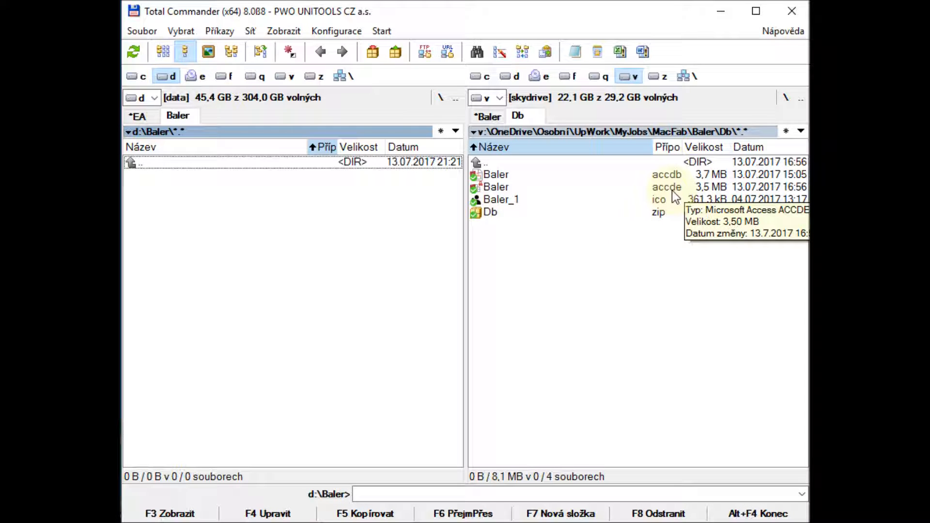
drag(672, 190, 249, 199)
click(343, 306)
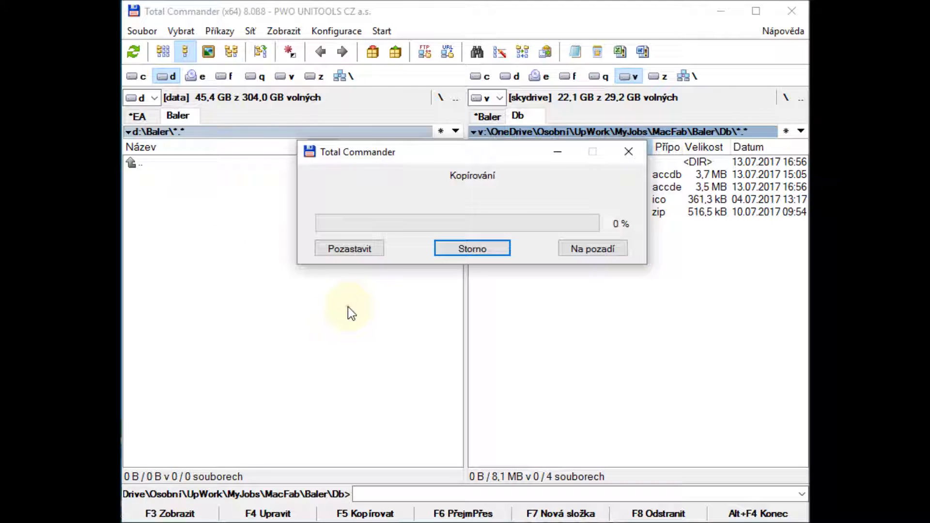
drag(514, 201, 203, 201)
click(347, 306)
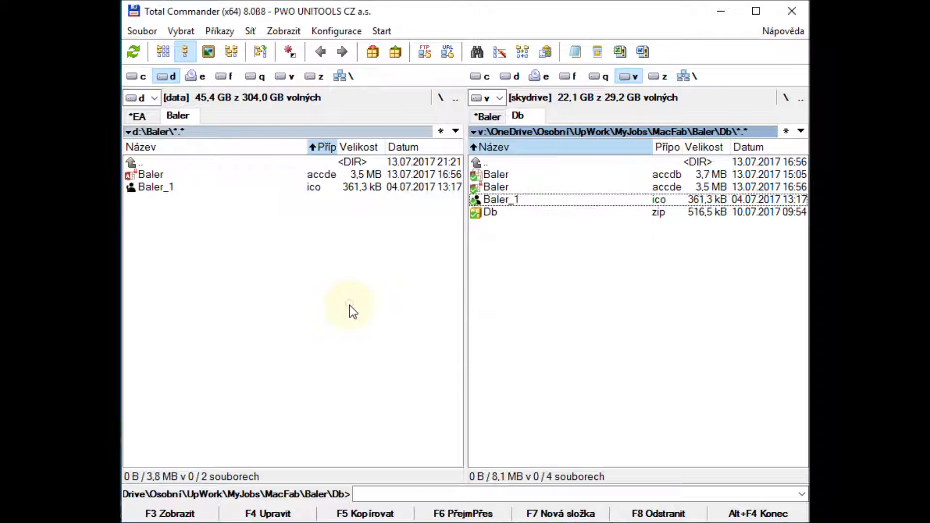
Step: Create a shortcut to Baler.accde in the d:\Baler folder
click(161, 177)
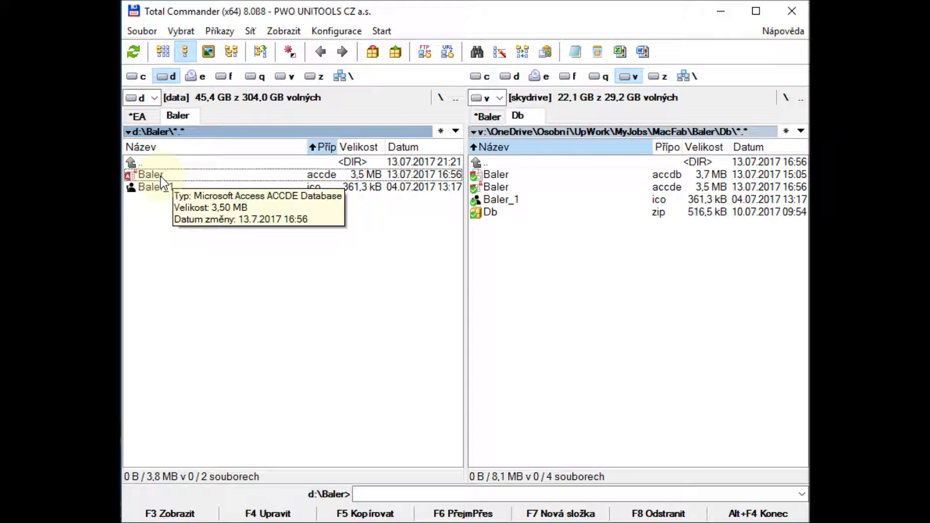
right_click(161, 176)
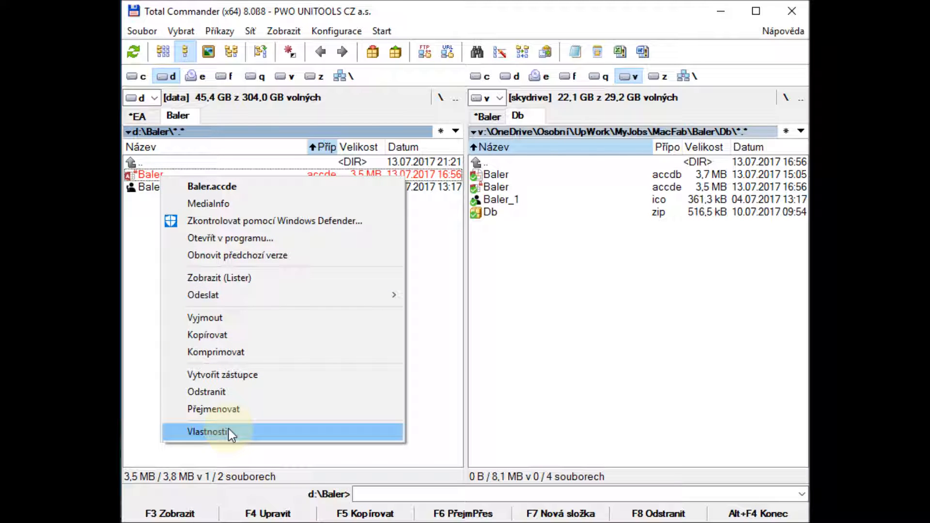
click(224, 375)
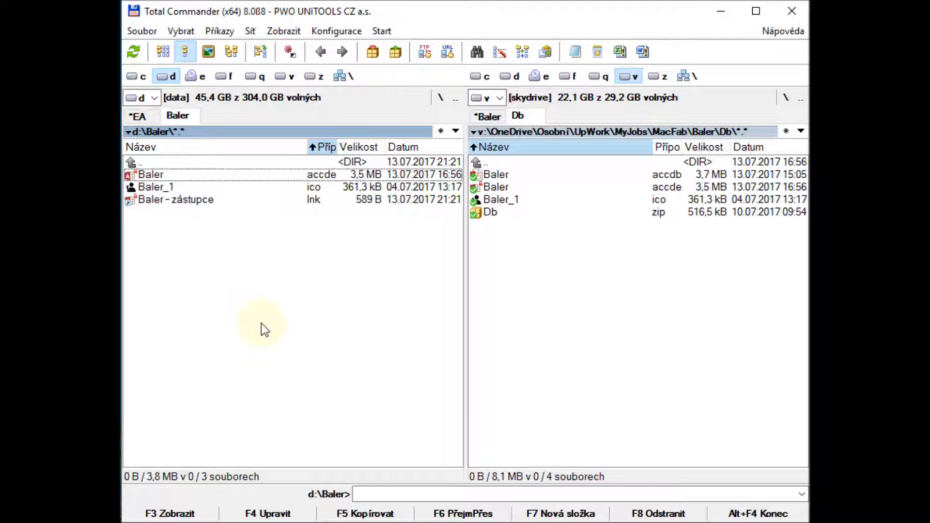
Step: Rename the new shortcut to Baler.lnk, removing the " - zástupce" suffix
click(197, 201)
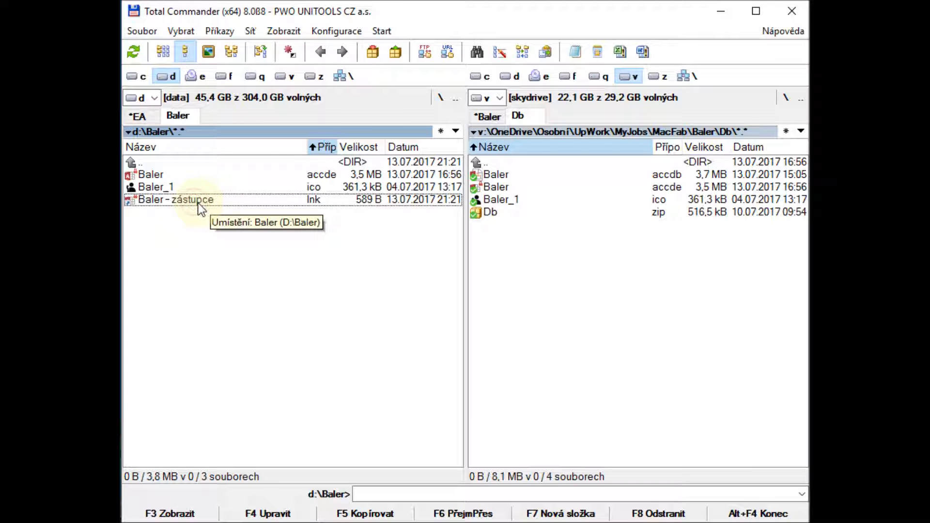
click(199, 203)
key(Right)
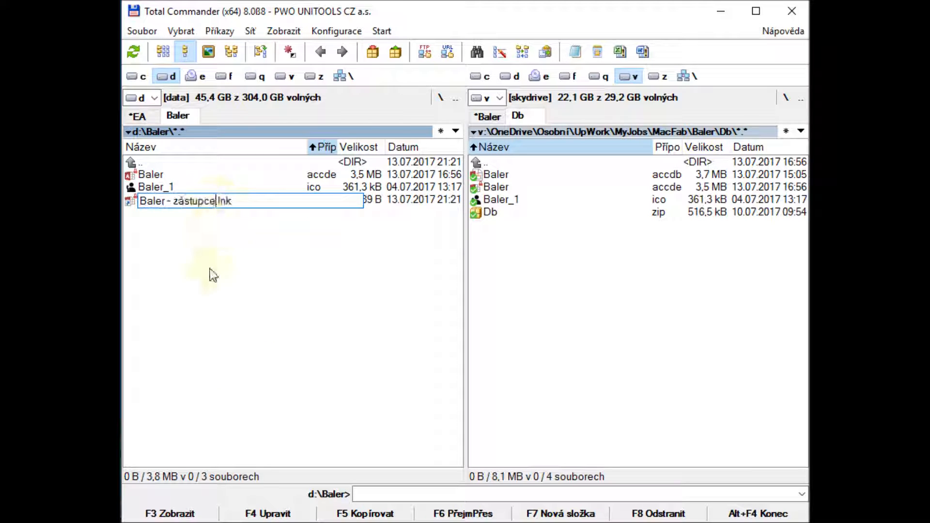
key(BackSpace)
key(BackSpace)
key(BackSpace)
key(BackSpace)
key(BackSpace)
key(BackSpace)
key(BackSpace)
key(BackSpace)
key(BackSpace)
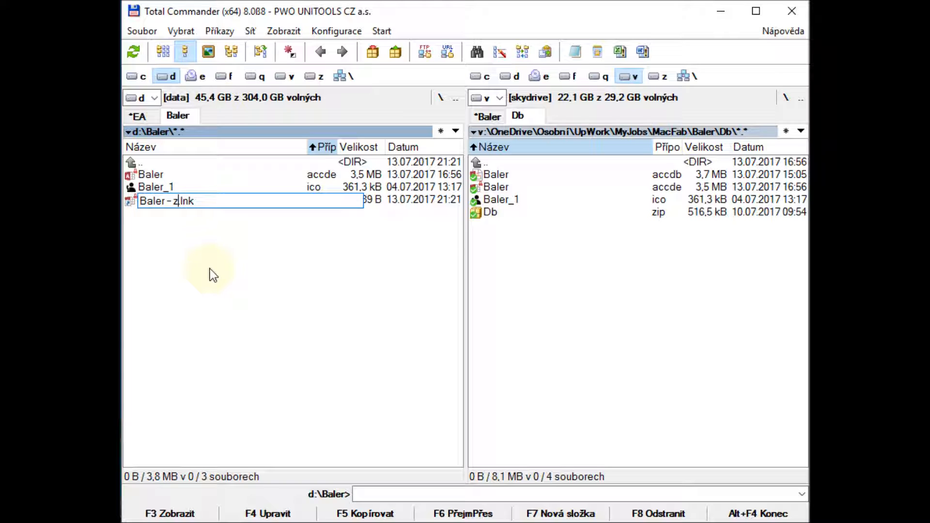
key(BackSpace)
key(BackSpace)
key(Return)
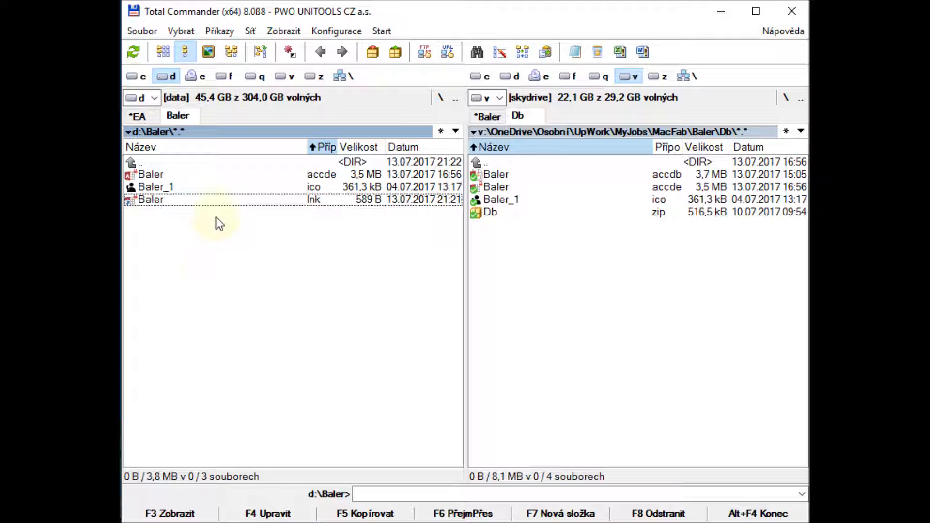
Step: Change the Baler shortcut's icon to D:\Baler\Baler_1.ico in its properties
right_click(167, 201)
right_click(166, 203)
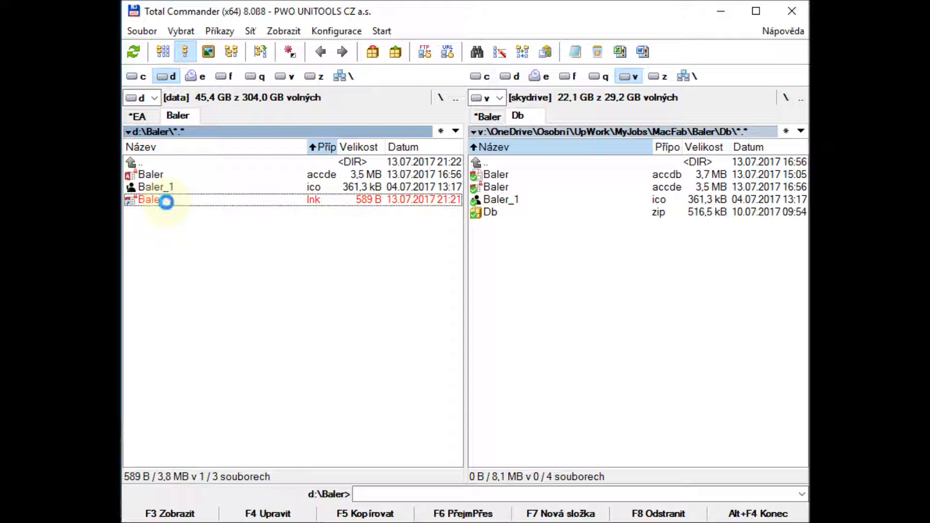
click(274, 497)
click(327, 474)
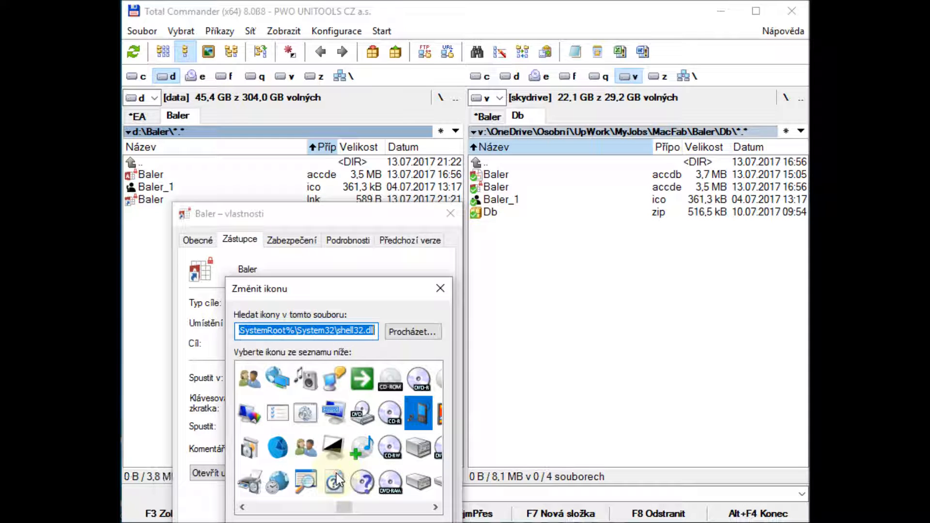
click(412, 332)
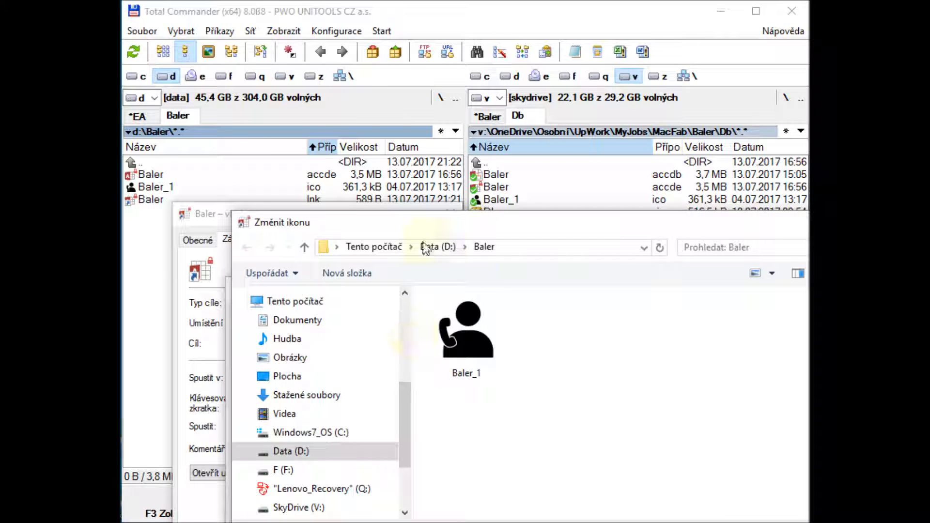
double_click(461, 351)
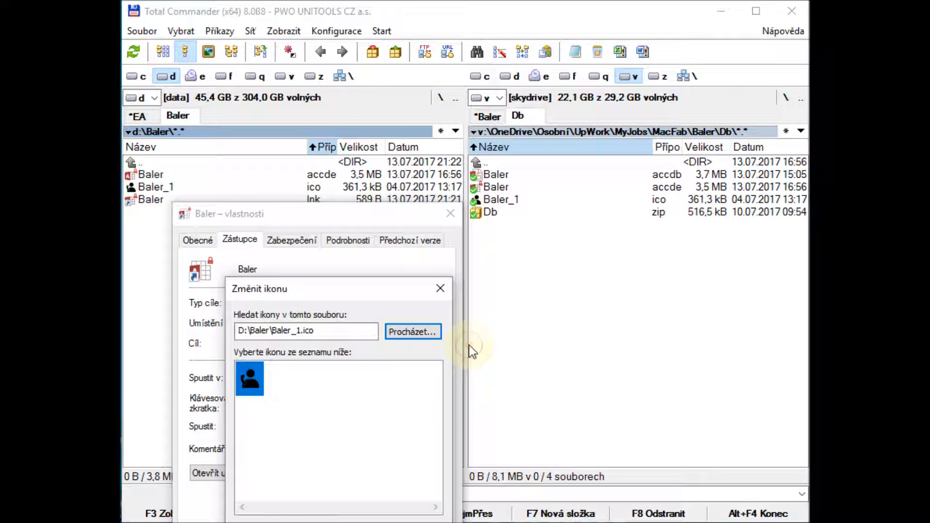
key(Return)
key(Return)
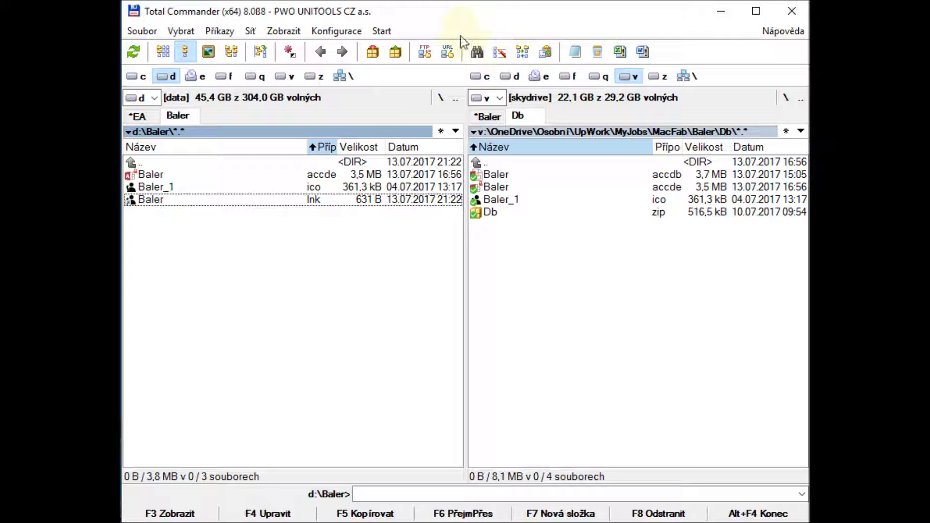
Step: Put the Baler shortcut on the desktop and launch the Access database from it, accepting the security notice
right_click(167, 202)
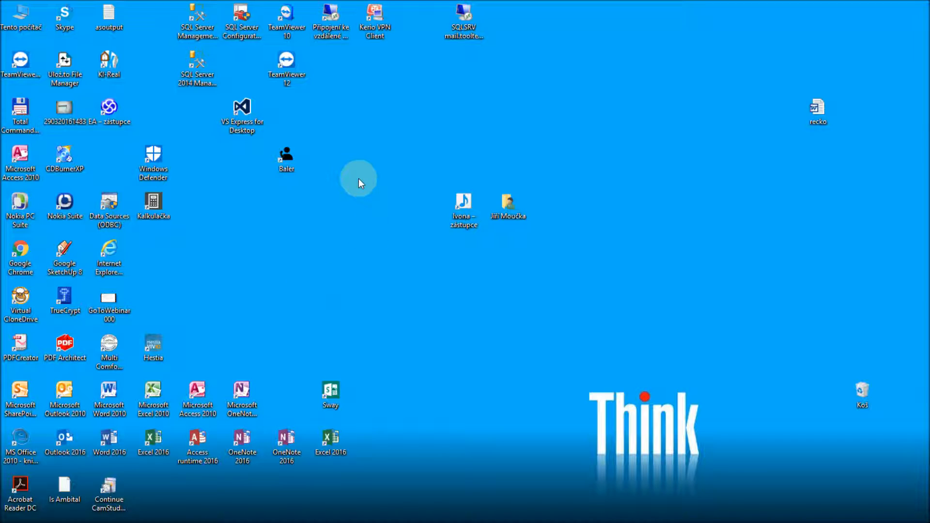
double_click(286, 159)
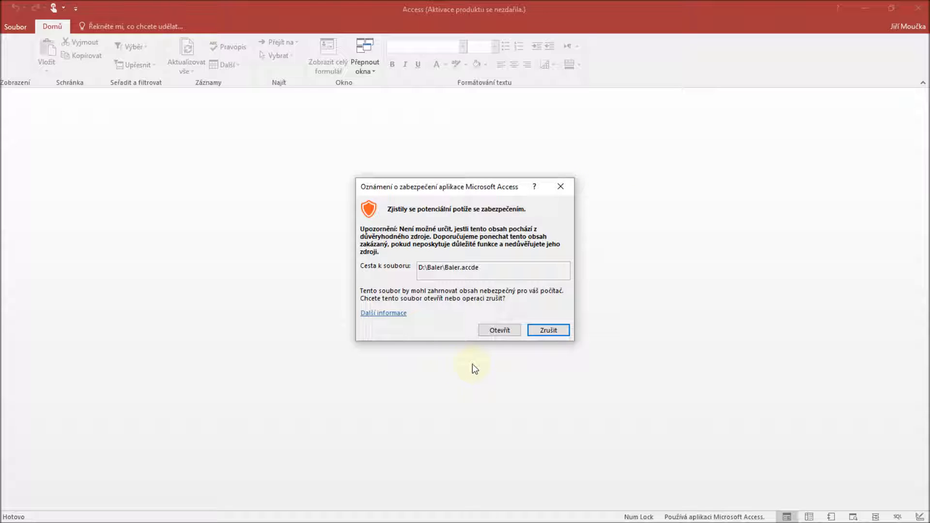
click(500, 332)
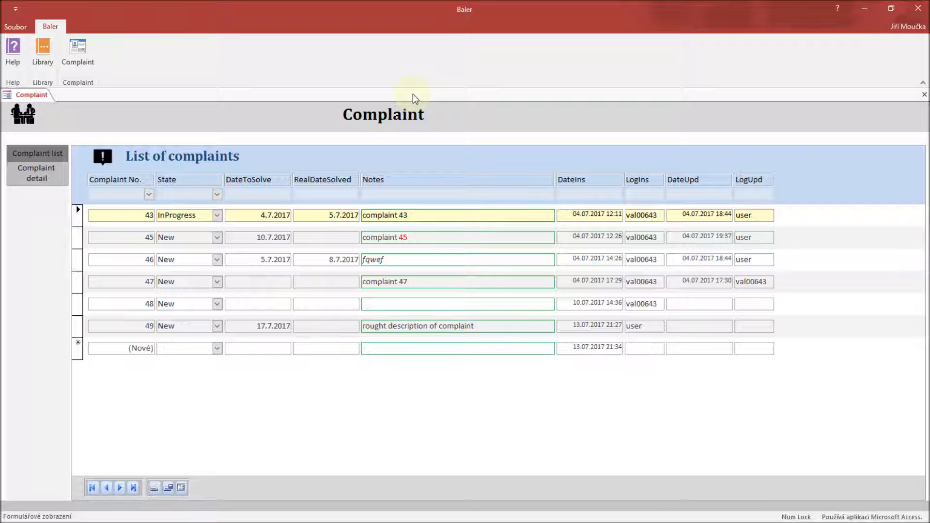
Step: Go through complaints 45 to 49 in the complaint list, view the detail of complaint 49 and return to the list
click(174, 237)
click(176, 259)
click(179, 281)
click(175, 304)
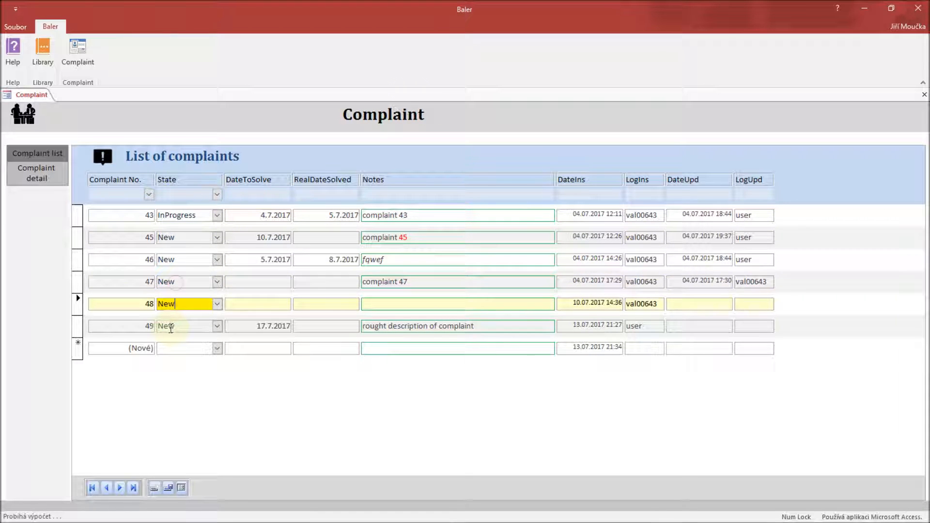
click(169, 325)
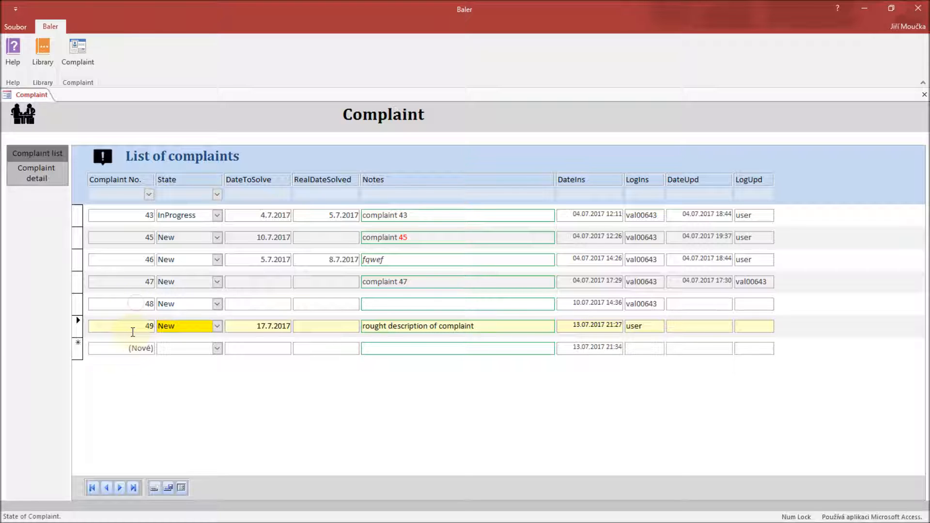
click(60, 179)
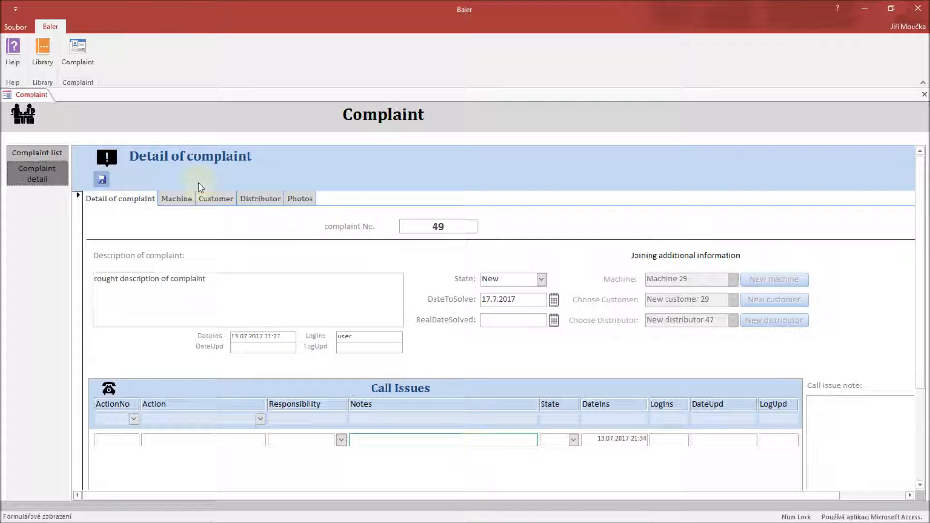
click(44, 155)
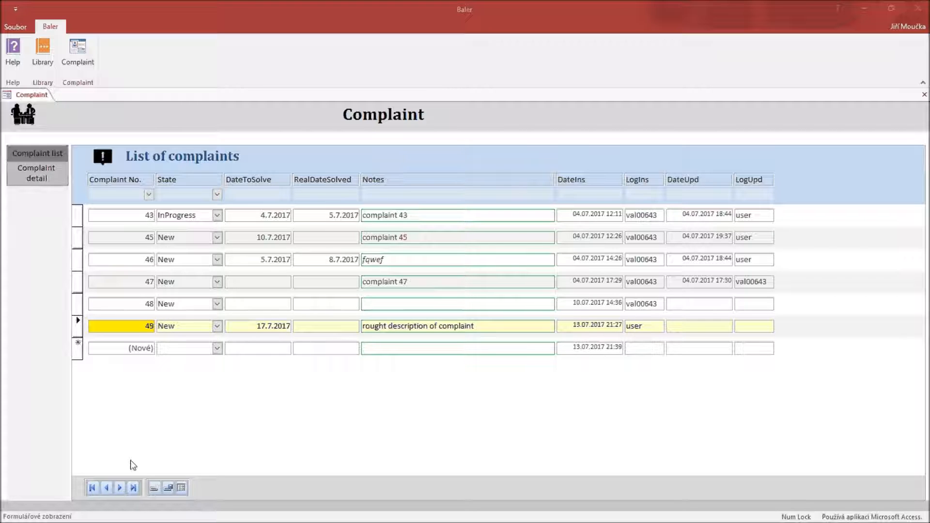
Step: Add a new complaint record and enter "rought description of complaint" as its description
click(184, 493)
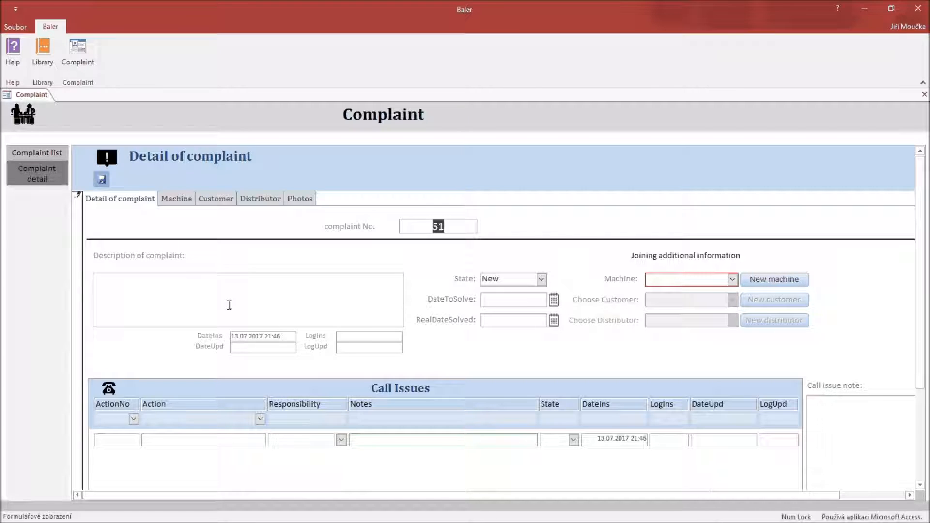
click(136, 290)
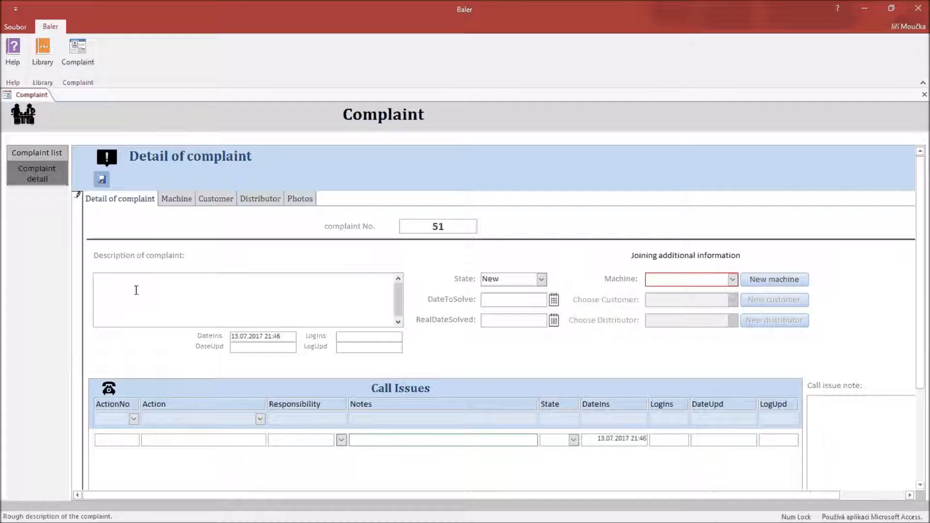
text(rought description of complaint)
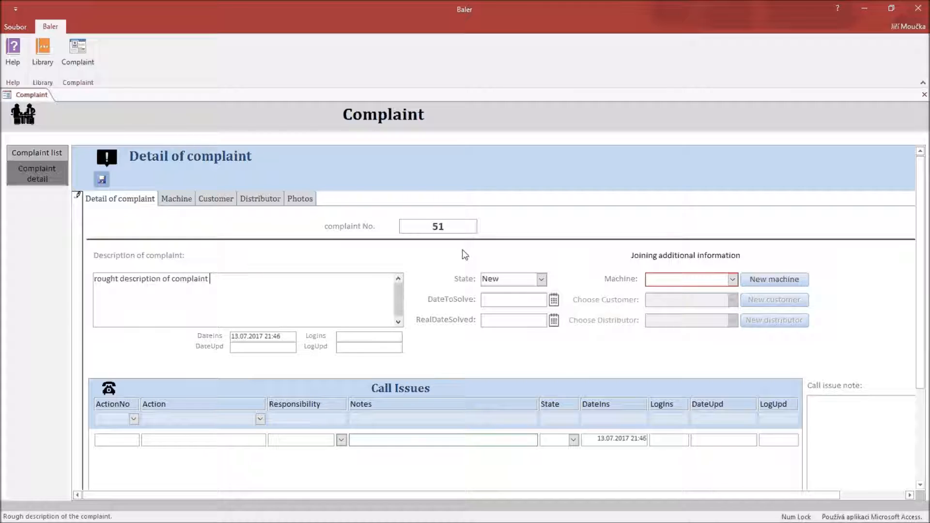
Step: Check the complaint's State options, keep New, and set DateToSolve to 19.7.2017 using the calendar
click(504, 280)
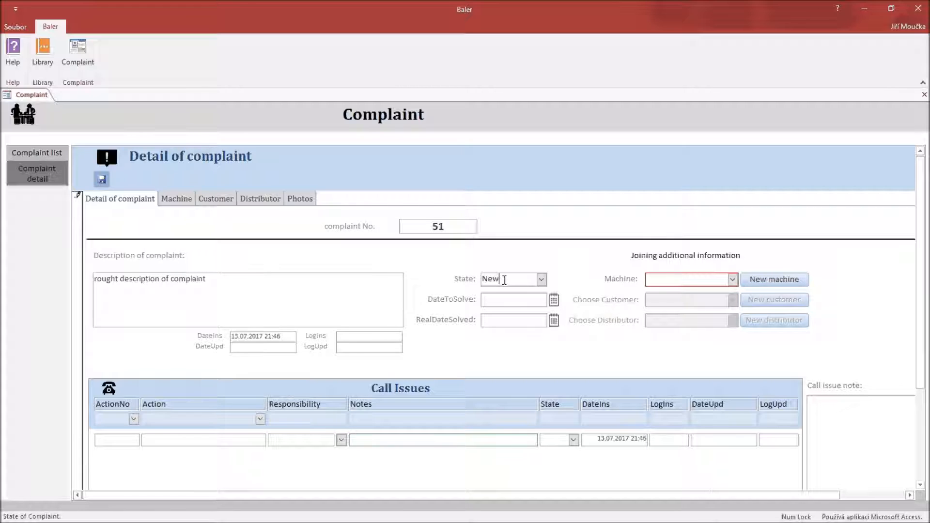
click(541, 279)
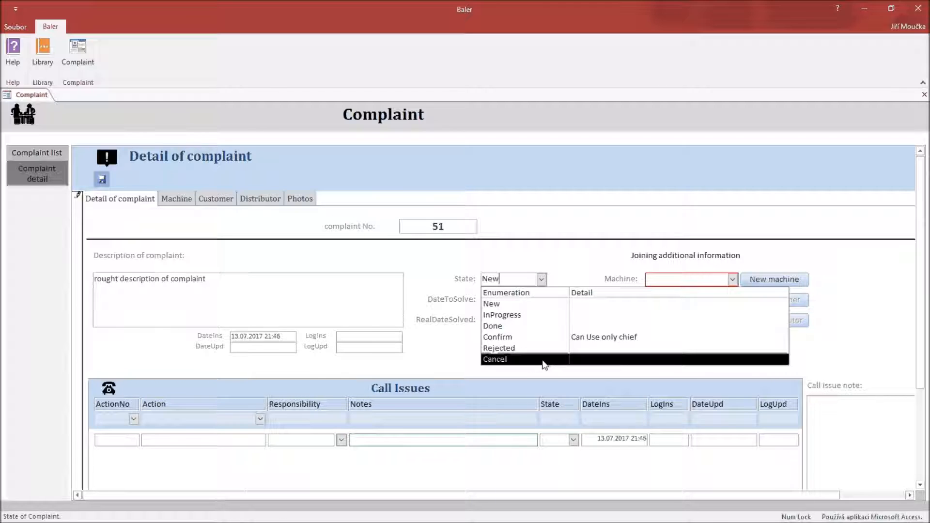
click(542, 283)
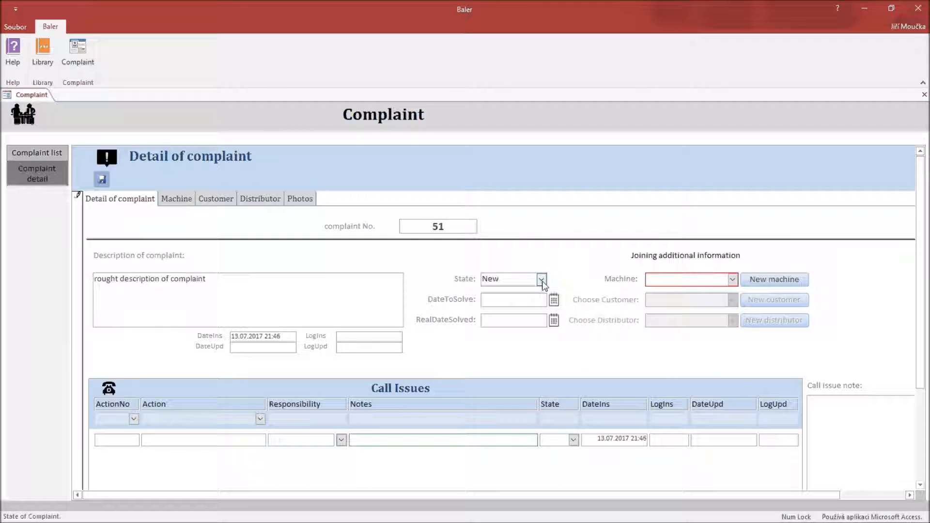
click(514, 299)
click(554, 300)
click(501, 357)
click(495, 319)
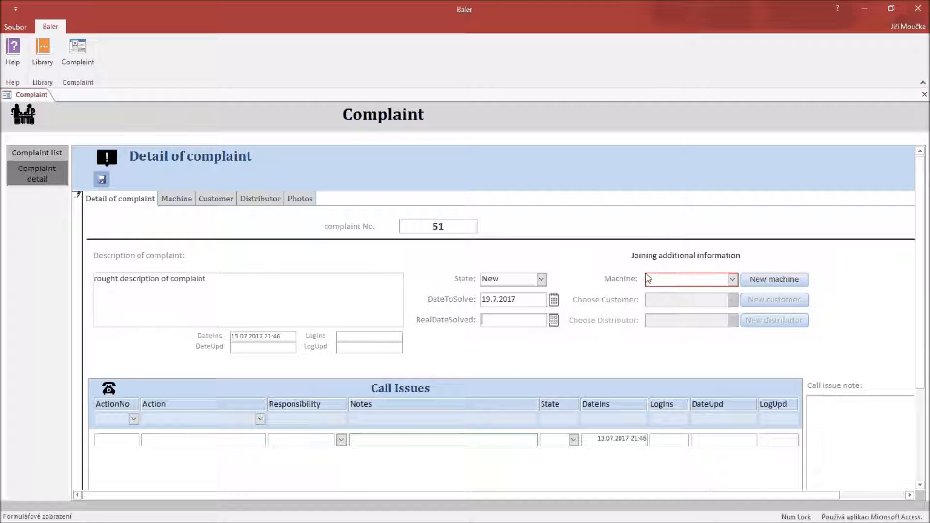
Step: Add a new machine to the complaint and enter "machine 30" as its MachineModel
click(737, 280)
click(737, 281)
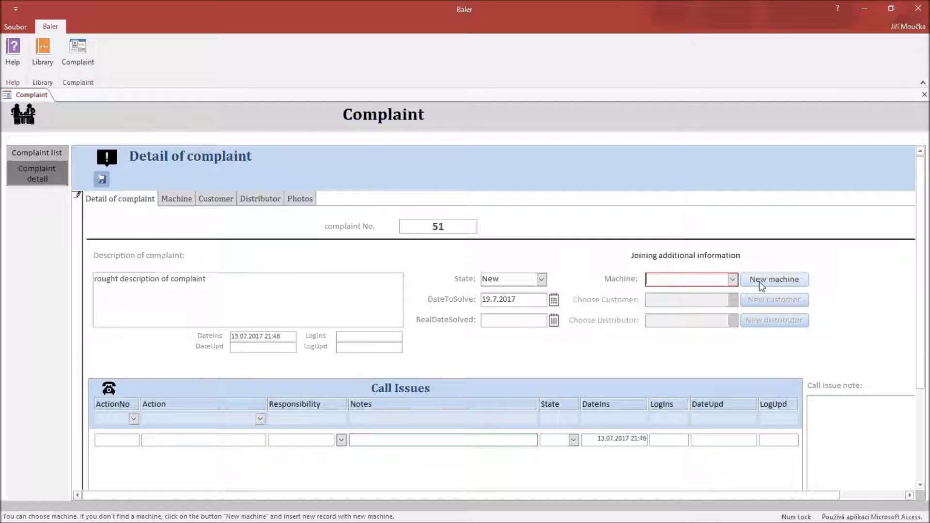
click(759, 281)
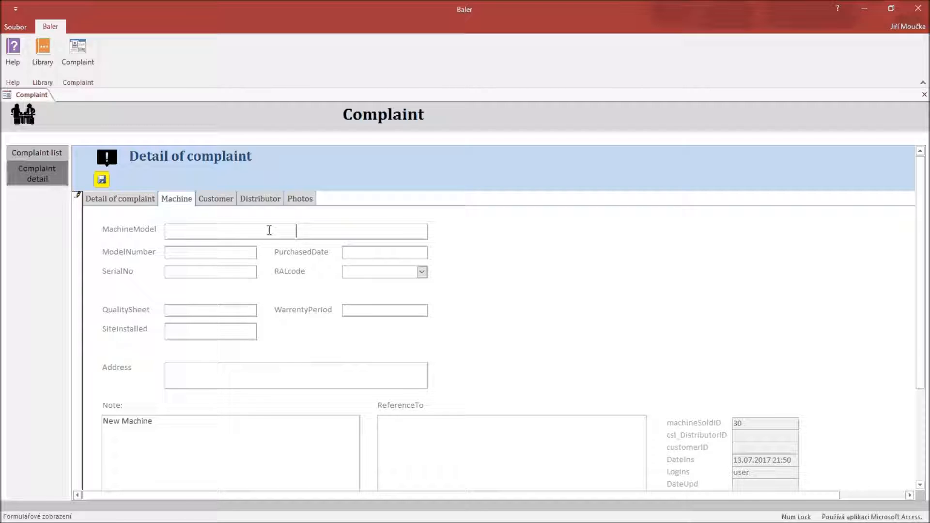
text(machine 30)
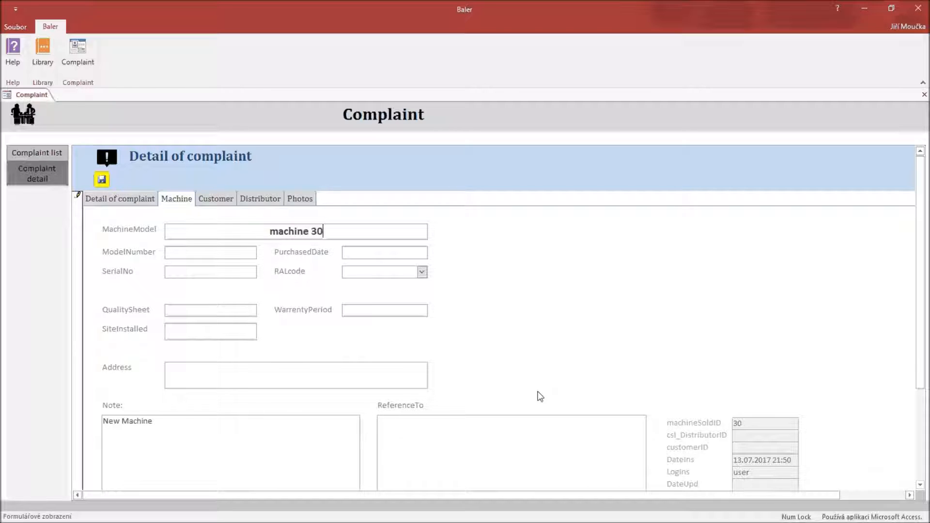
Step: Check the existing customers for the complaint, add a new customer and set its CustomerName to "New customer 30"
click(104, 198)
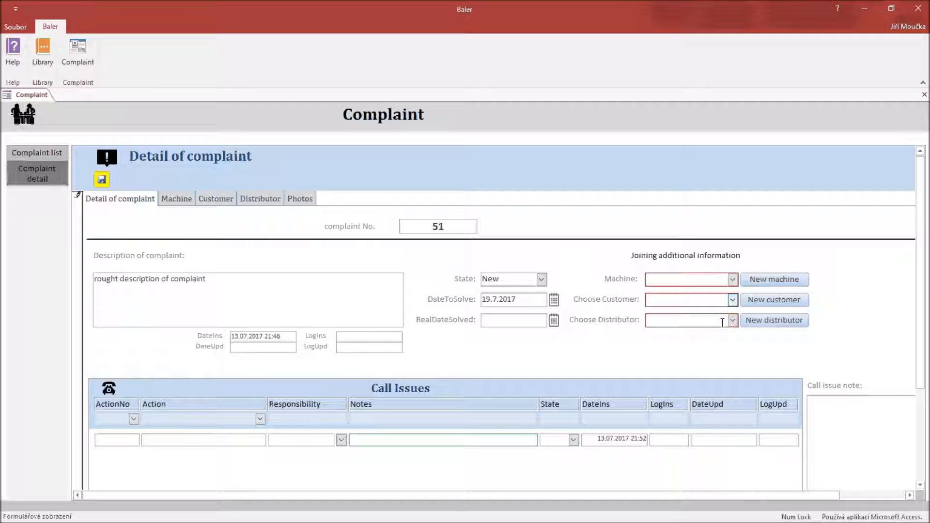
click(733, 300)
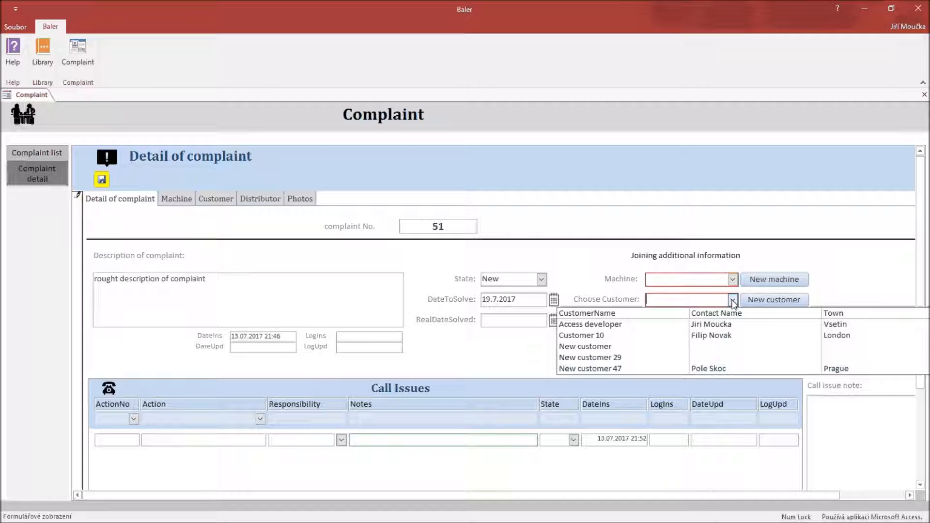
click(771, 300)
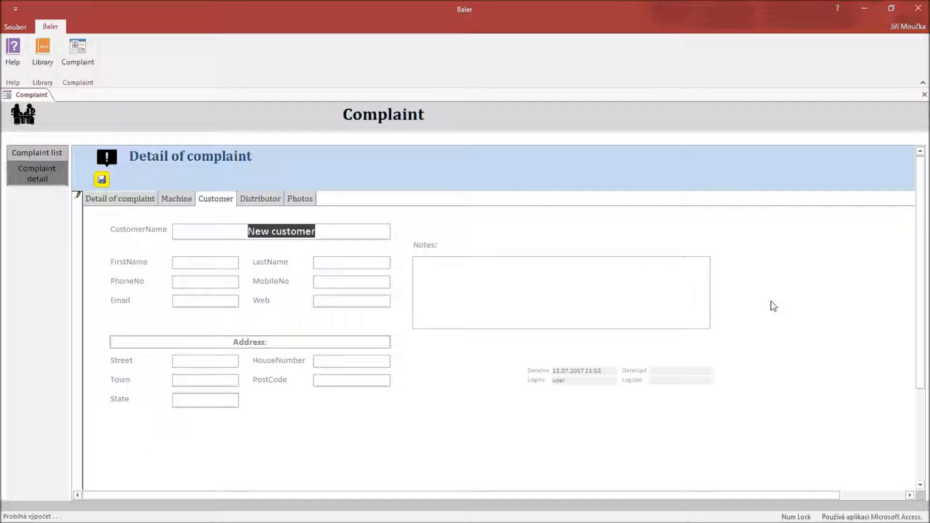
click(344, 237)
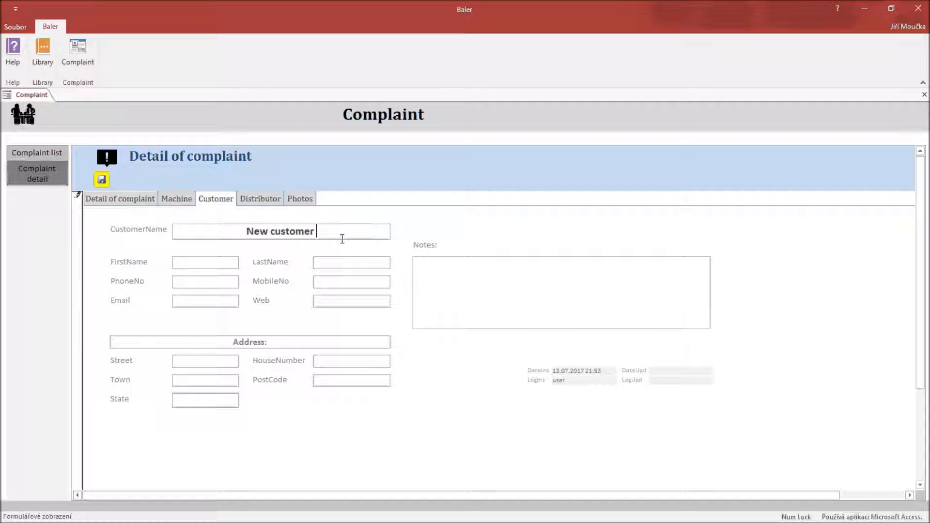
text(30)
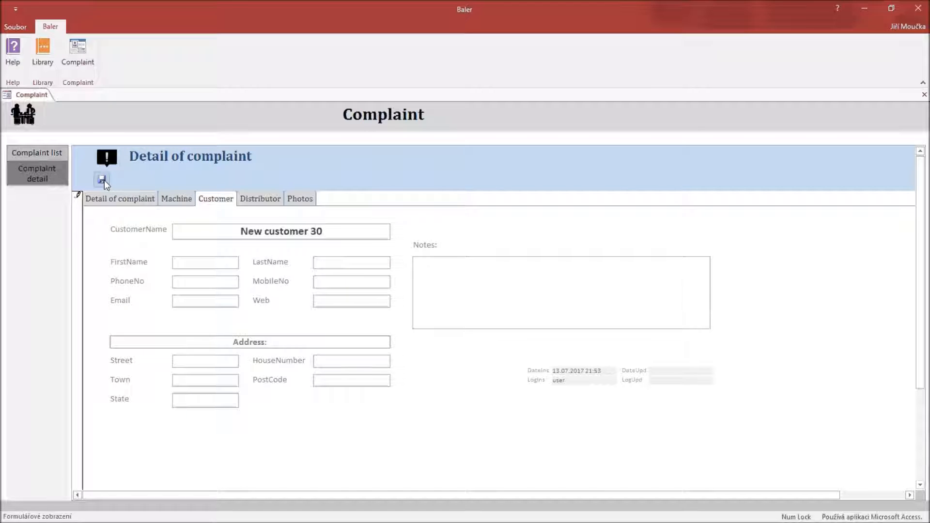
Step: Assign New distributor 11 as the complaint's distributor and save the complaint record
click(106, 199)
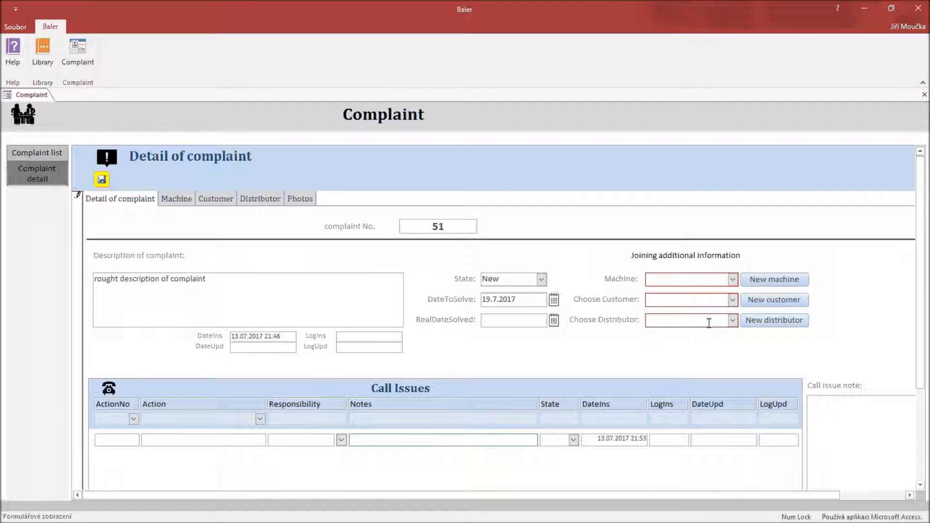
click(710, 322)
click(733, 321)
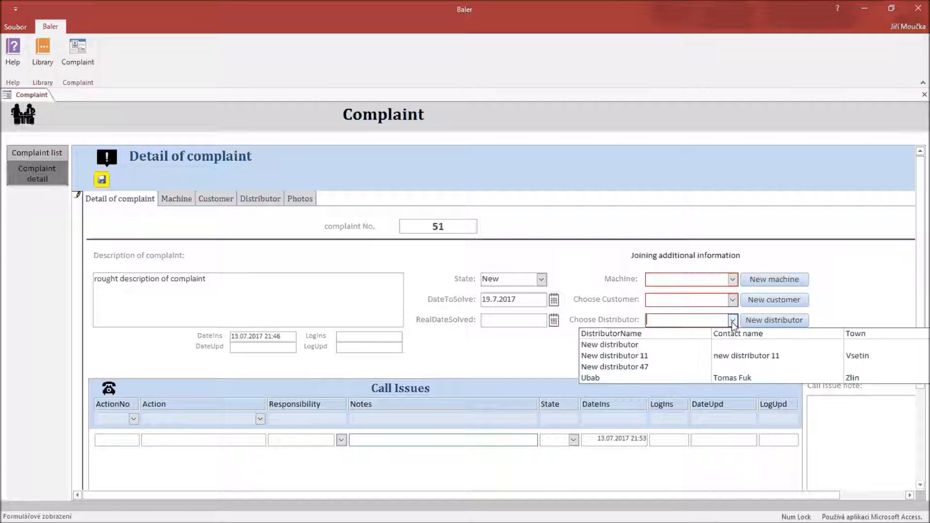
click(621, 357)
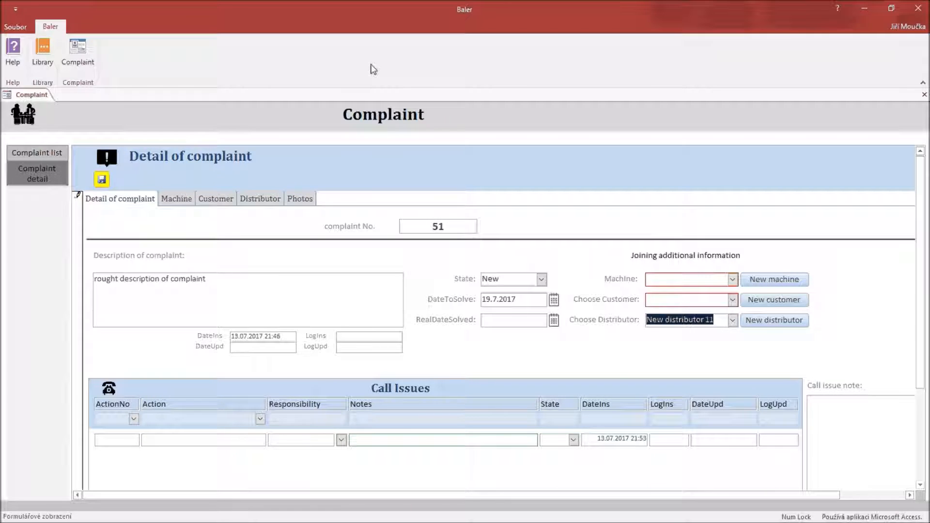
click(103, 180)
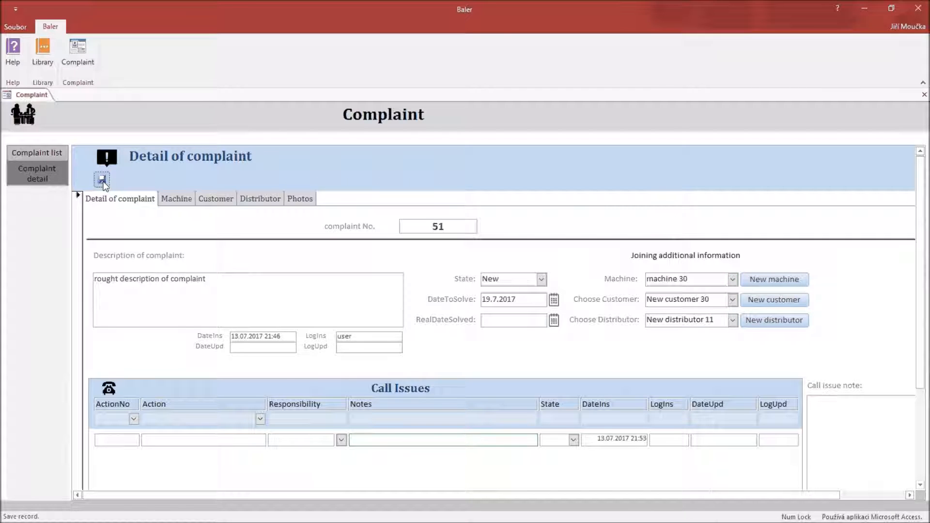
Step: Examine the machine, customer and distributor details linked to the complaint, including the fields available for each
click(189, 200)
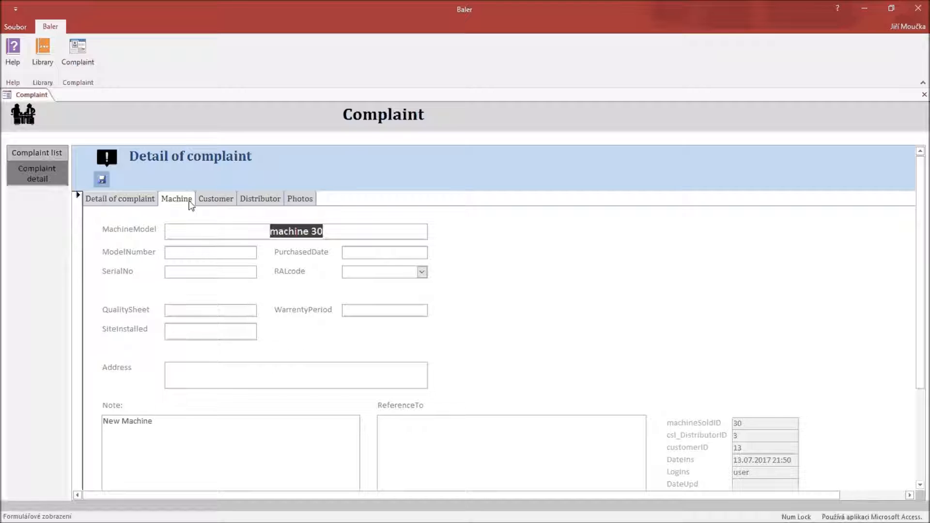
click(216, 205)
click(267, 204)
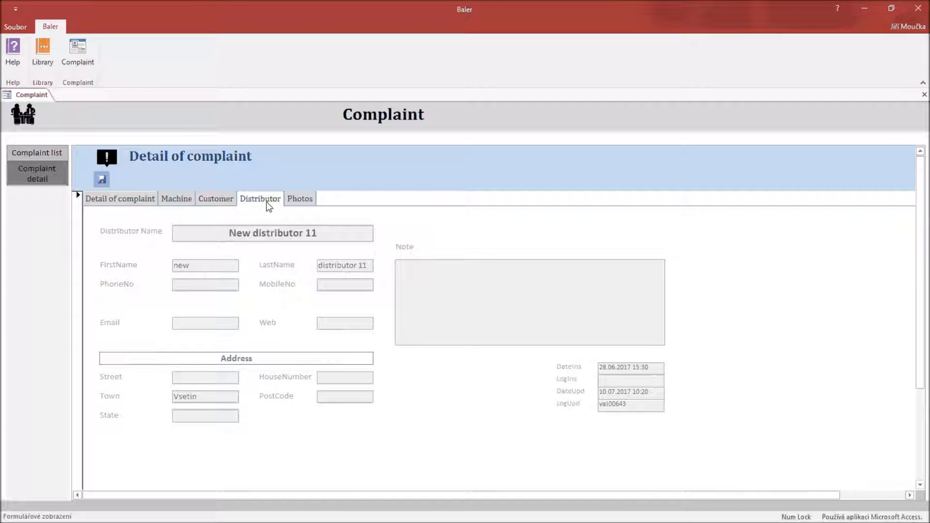
click(186, 203)
click(208, 311)
click(209, 328)
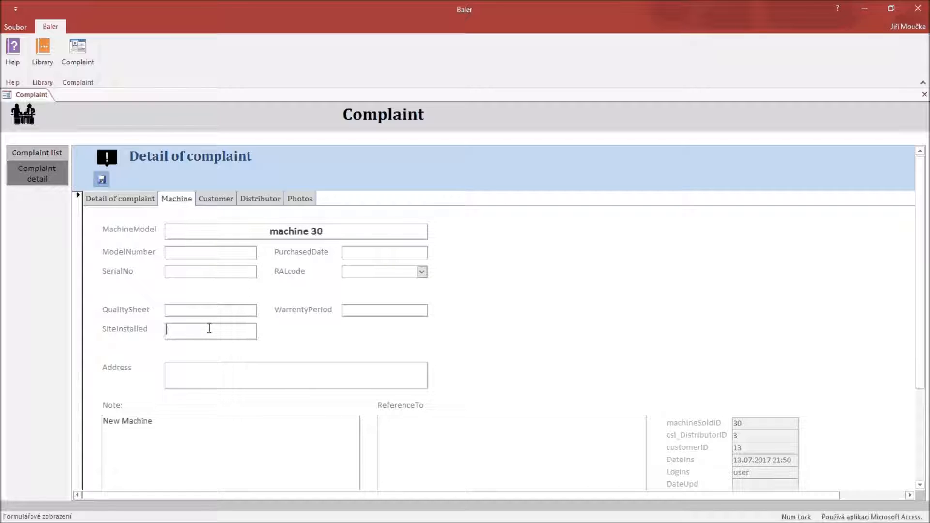
click(216, 202)
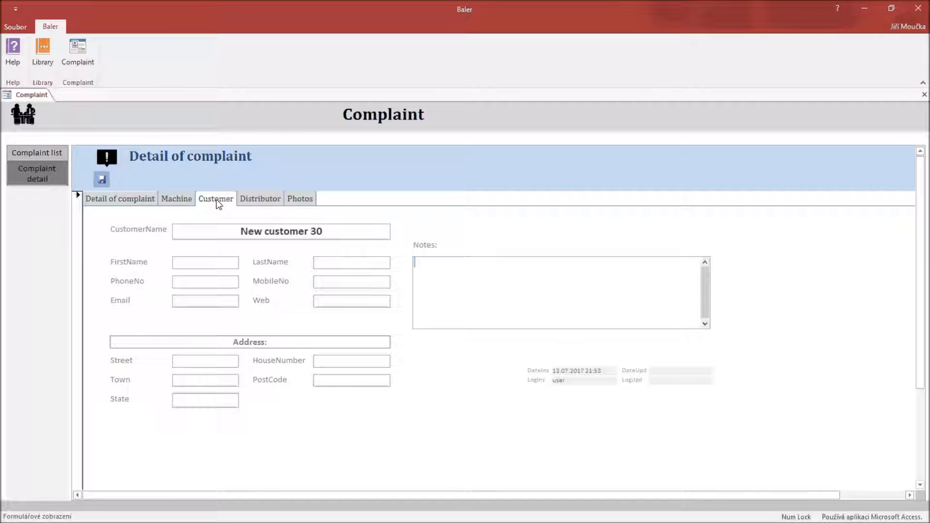
click(219, 260)
click(223, 283)
click(223, 302)
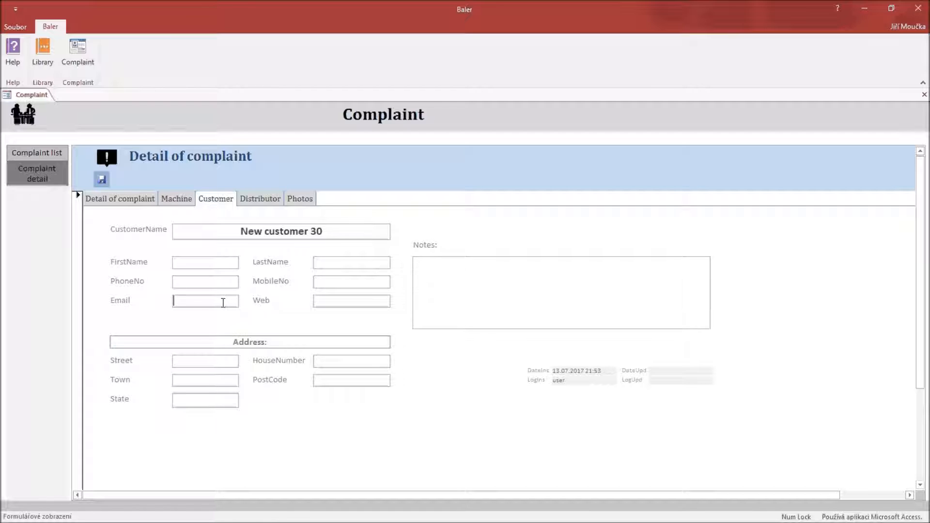
click(259, 200)
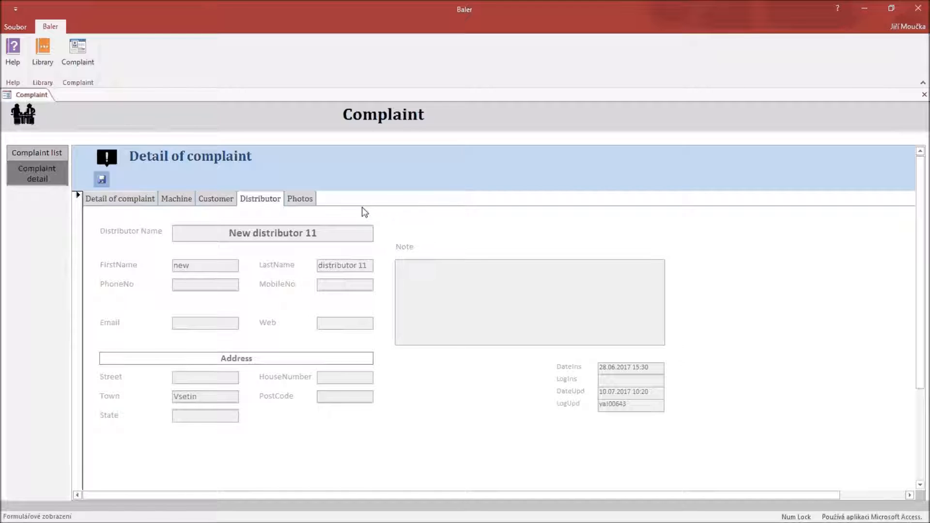
Step: Add a call issue "Action 1" to the complaint, with the first listed person responsible and the note "to do action 1"
click(117, 204)
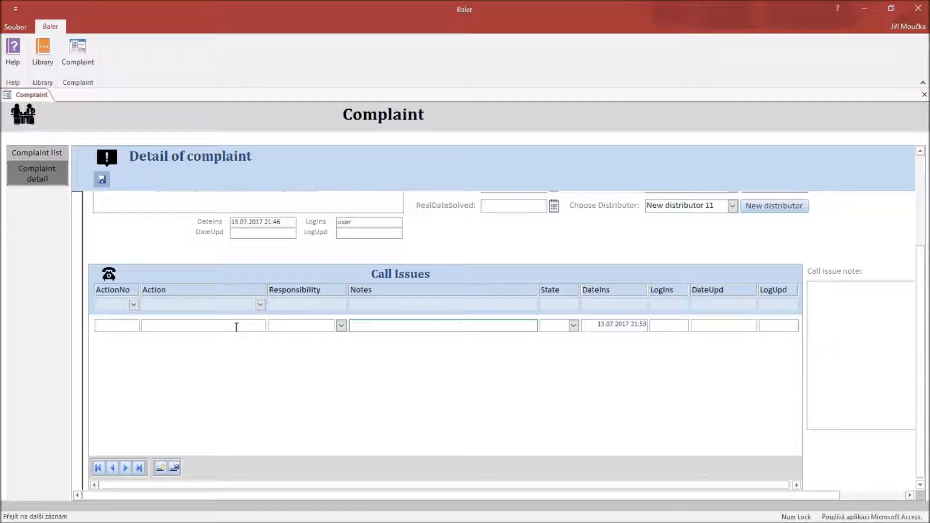
click(208, 330)
text(Action 1)
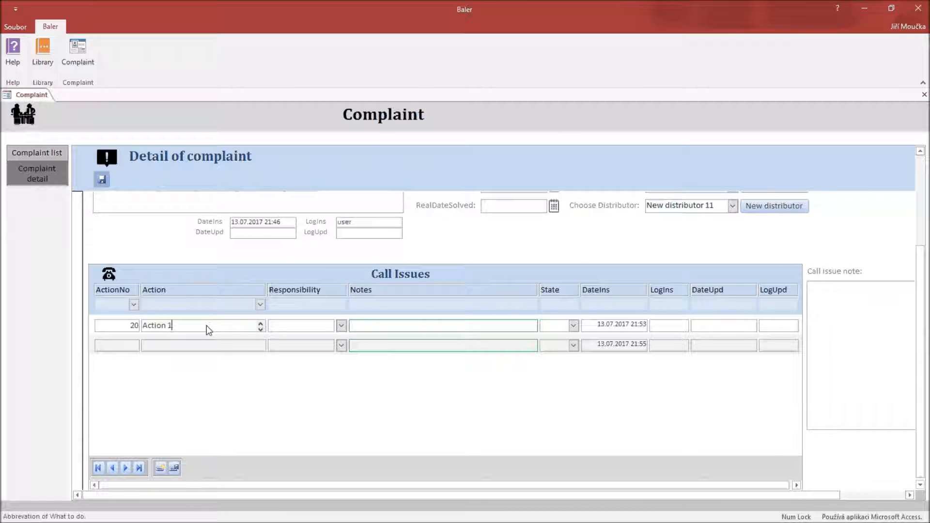
click(342, 325)
click(366, 349)
click(378, 323)
text(t)
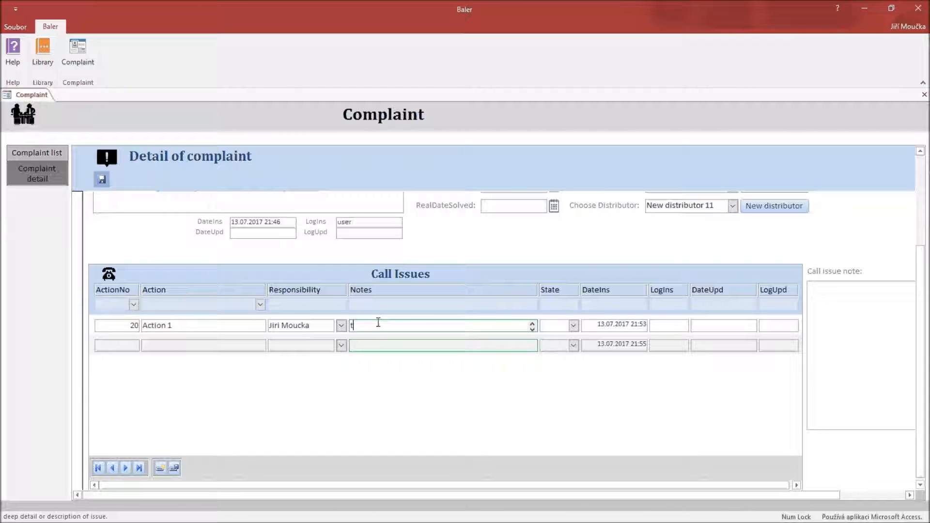
text(o do action 1)
Step: Add a second call issue "Action 2", with the second listed person responsible and the note "to do action 2"
click(196, 344)
text(Ac)
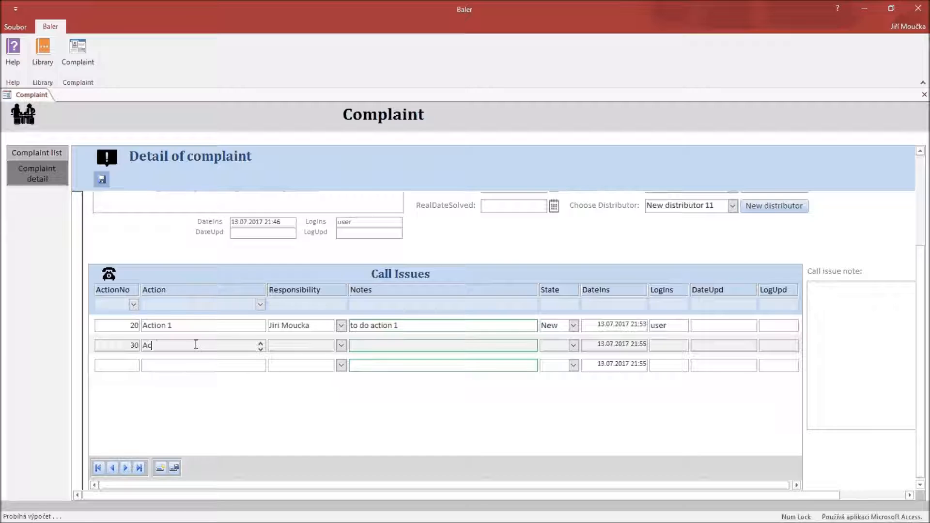
text(tion 2)
key(Tab)
click(341, 345)
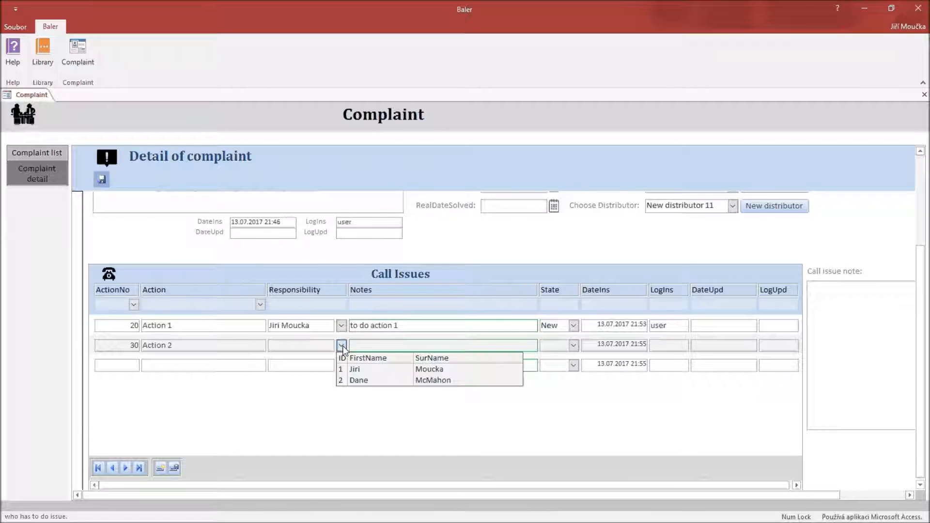
click(383, 376)
click(383, 345)
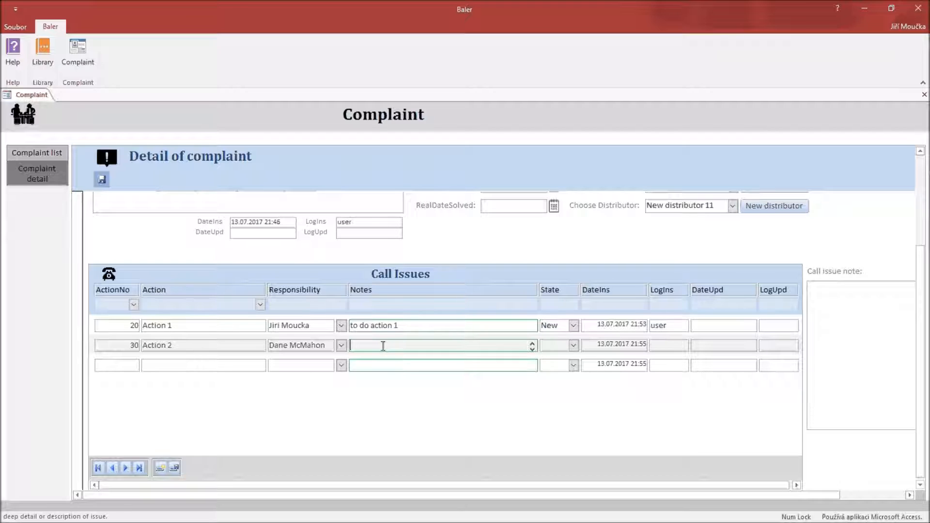
text(to do action 2)
click(223, 367)
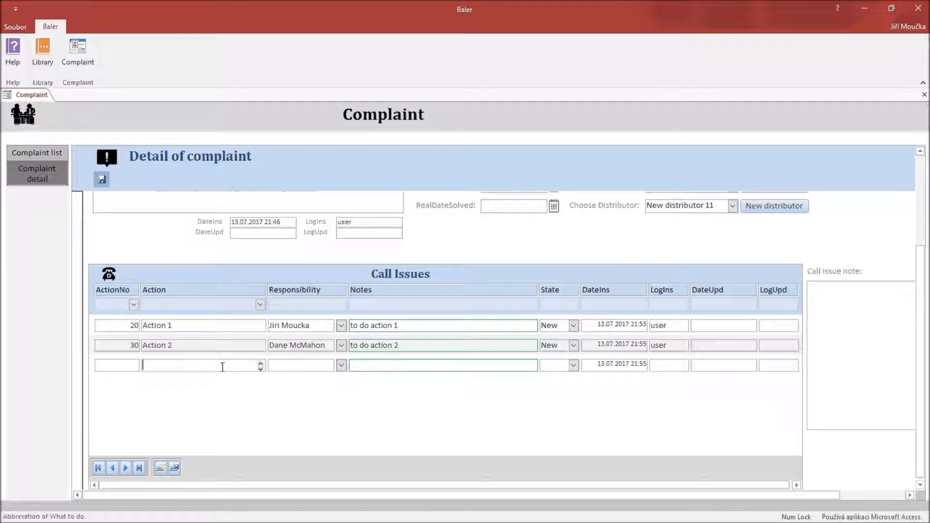
Step: Add and save a third call issue "Action 1.5", with the first listed person responsible and the note "to do after action 1"
click(120, 326)
click(122, 346)
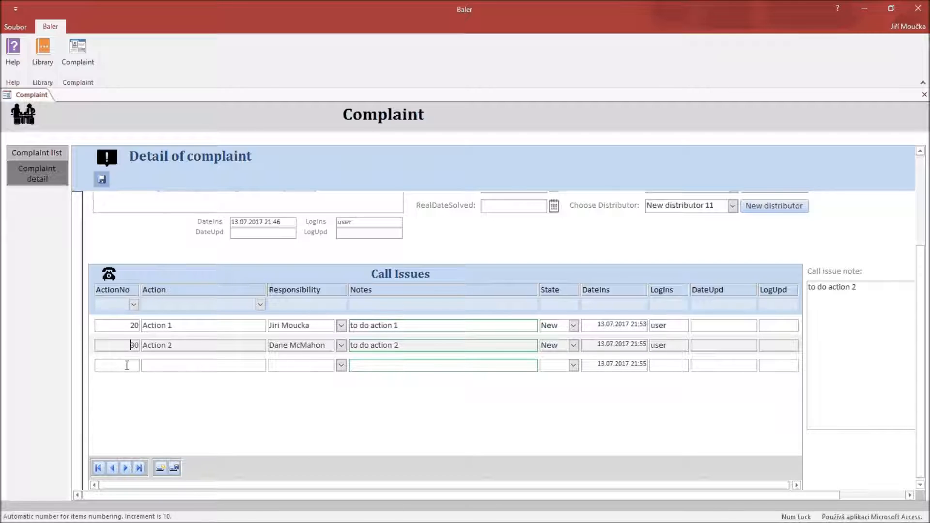
click(142, 365)
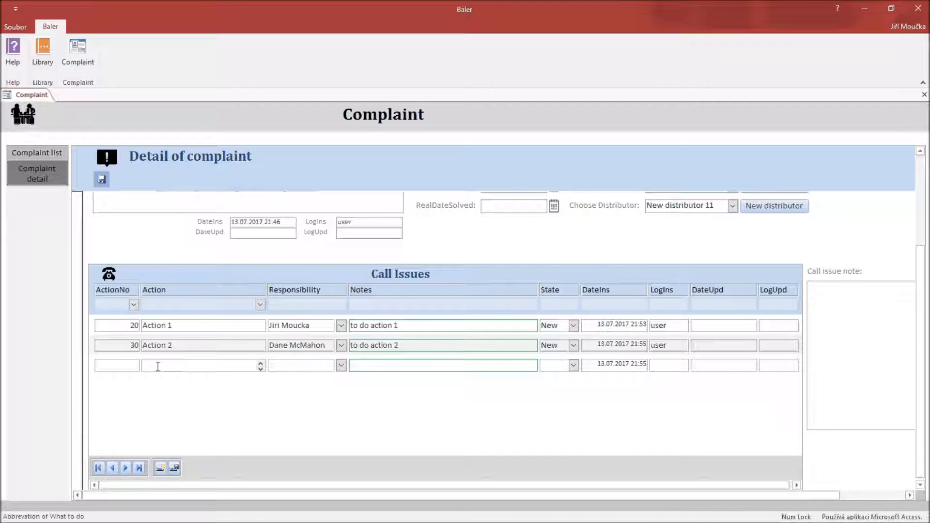
text(Action 1.5)
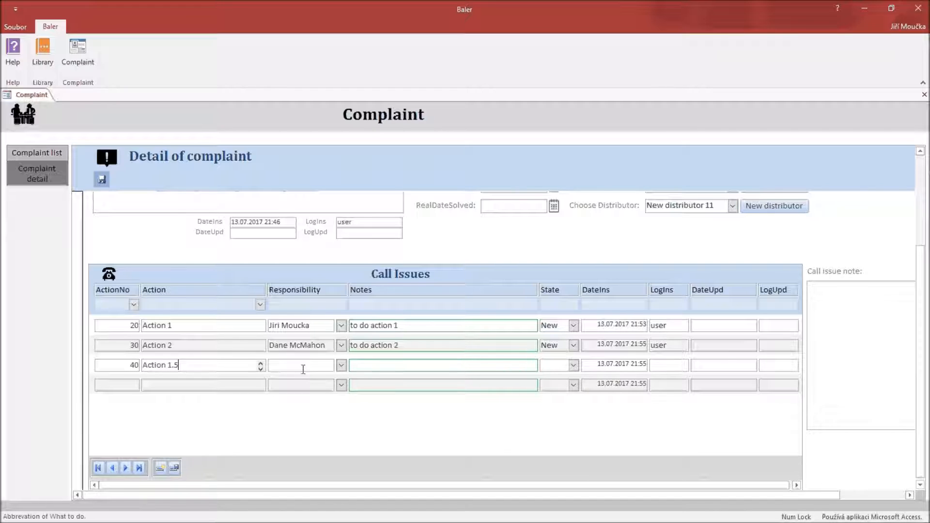
click(342, 366)
click(351, 386)
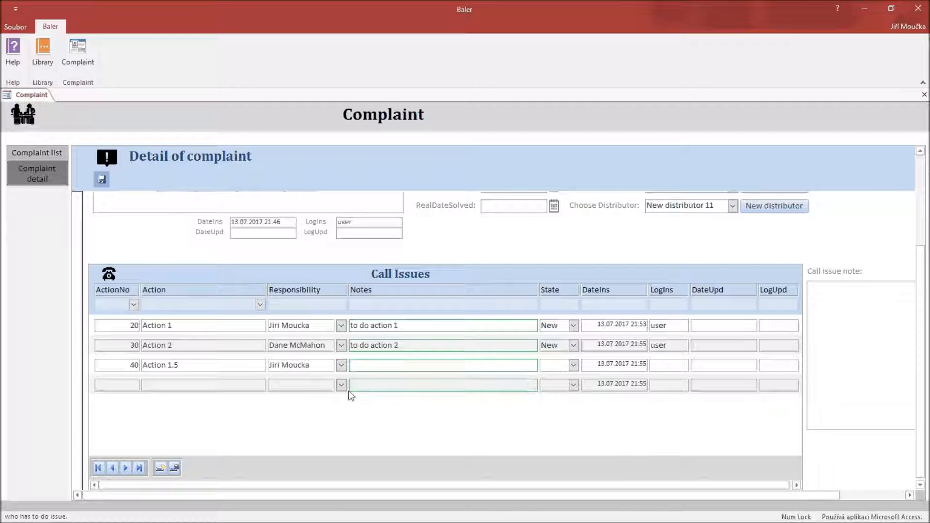
click(370, 365)
text(to do aft)
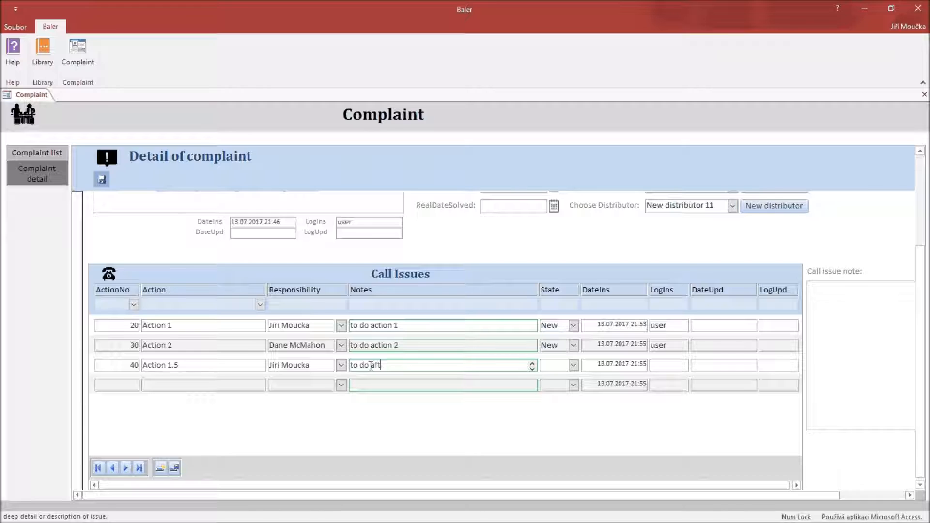
text(er action 1)
click(179, 467)
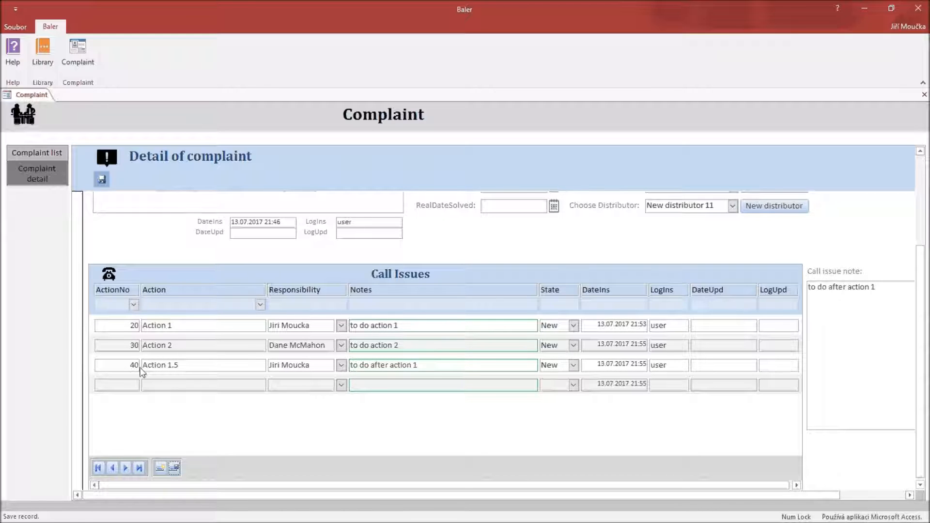
Step: Set the ActionNo of the Action 1.5 call issue to 21 and save the record
click(119, 363)
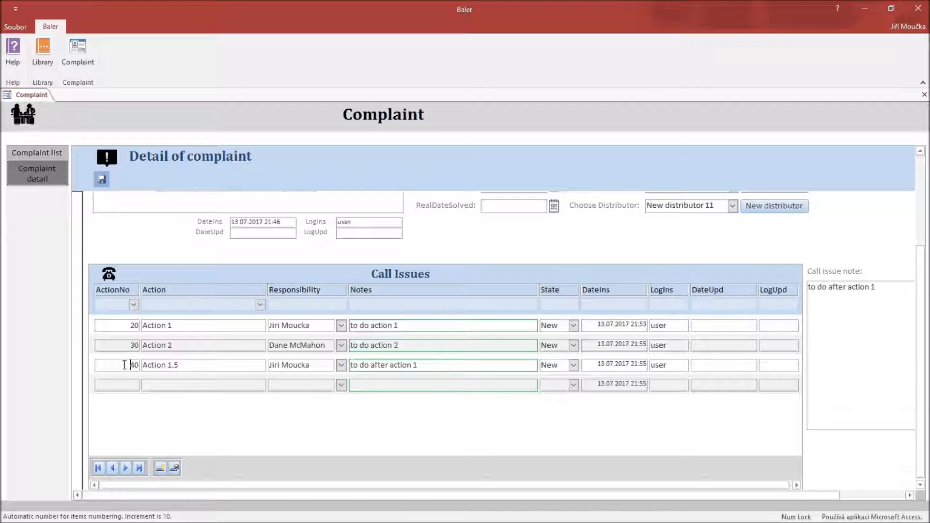
drag(125, 366, 148, 366)
text(21)
click(174, 468)
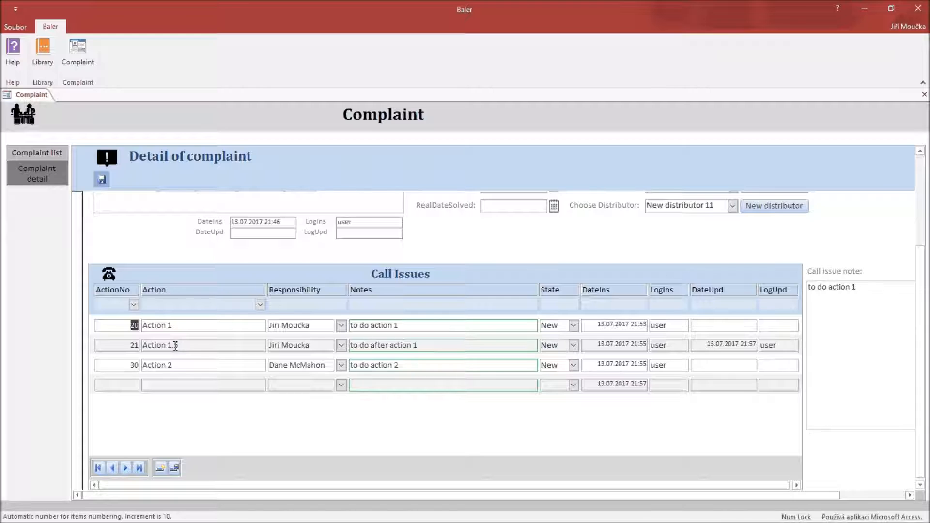
Step: Go through the Action 1, Action 1.5 and Action 2 call issues to view the note of each
click(216, 326)
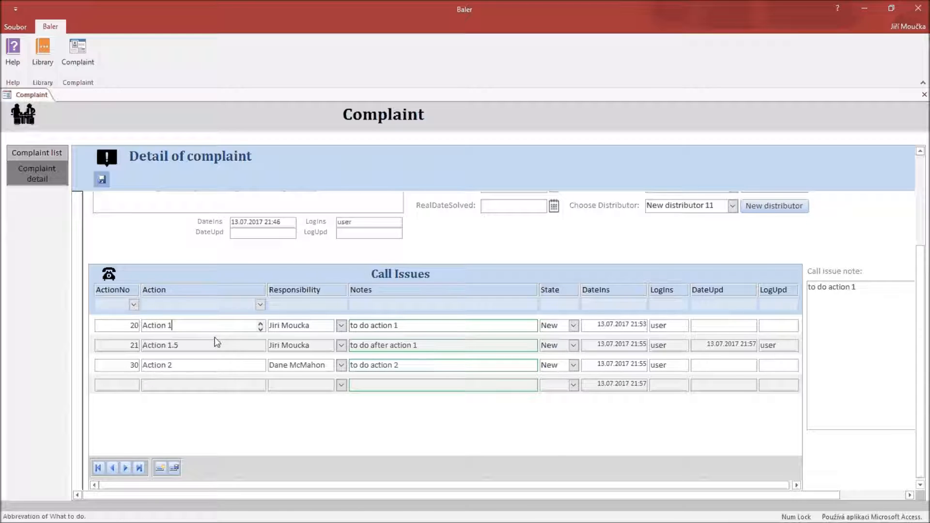
click(214, 345)
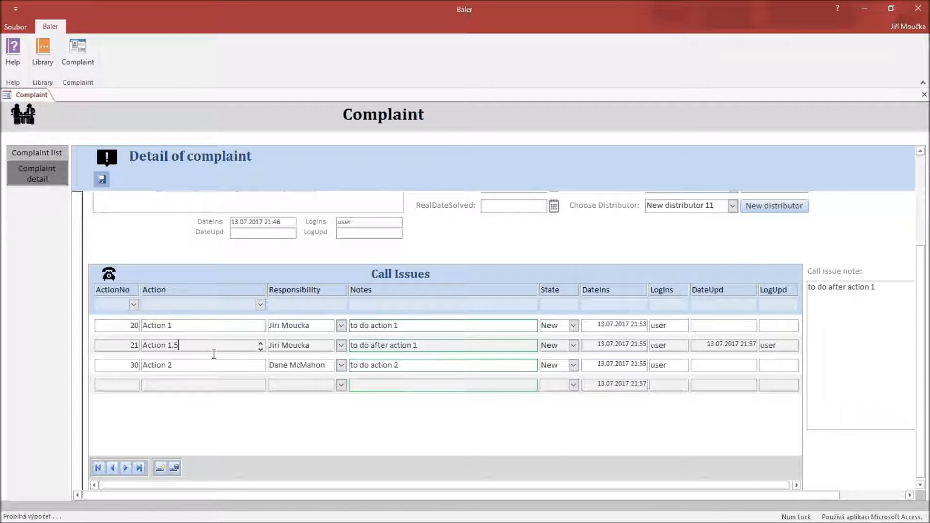
click(214, 365)
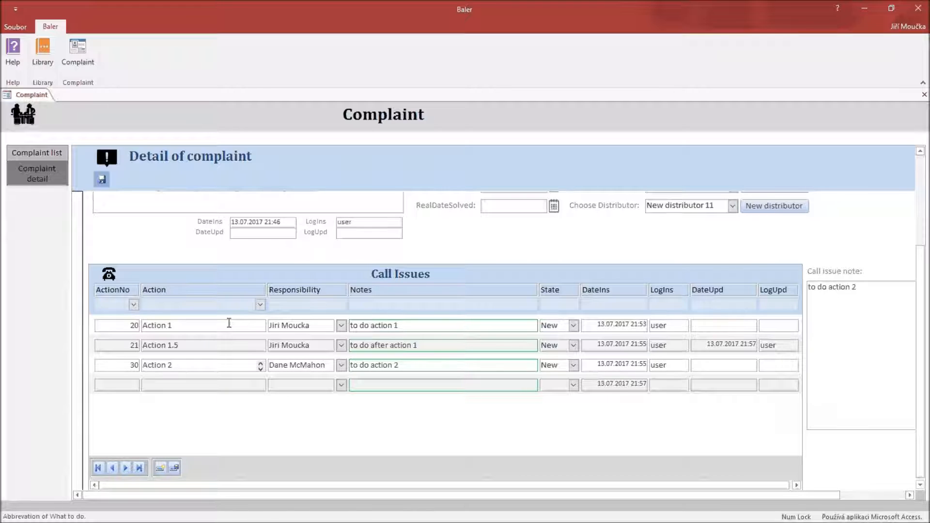
click(195, 327)
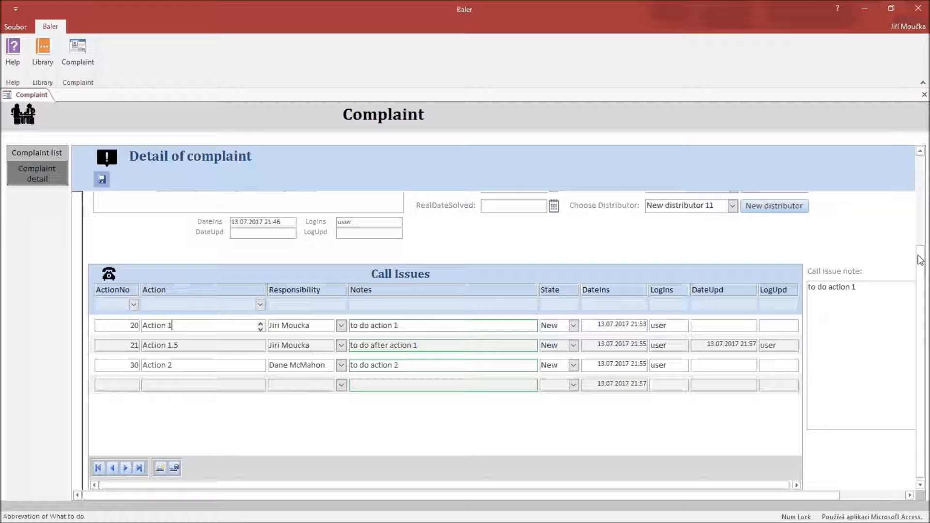
drag(922, 259, 926, 143)
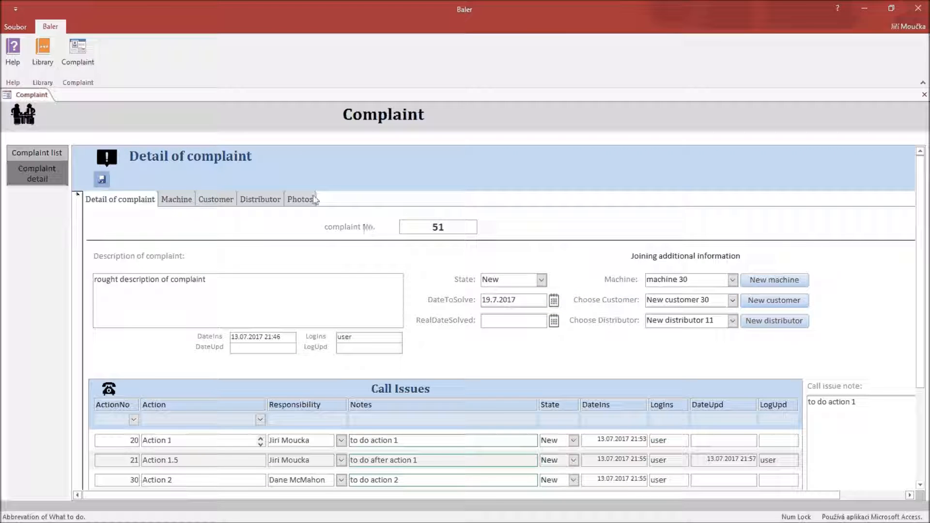
Step: Save the complaint record and open its photo section with the list of call issues
click(302, 203)
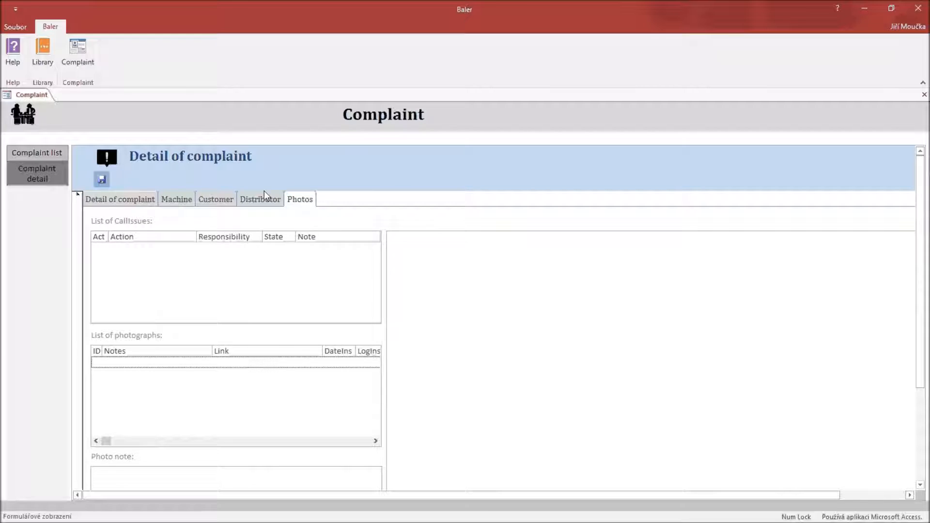
click(140, 200)
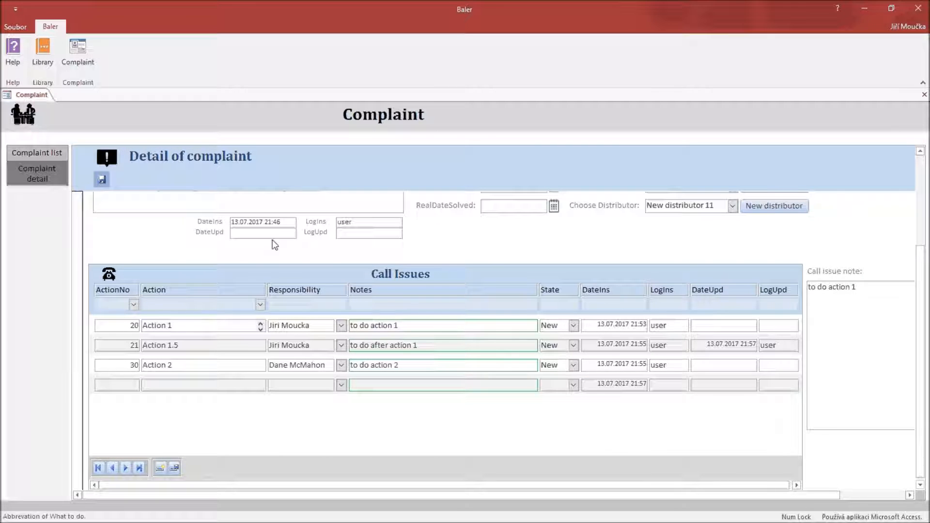
click(102, 180)
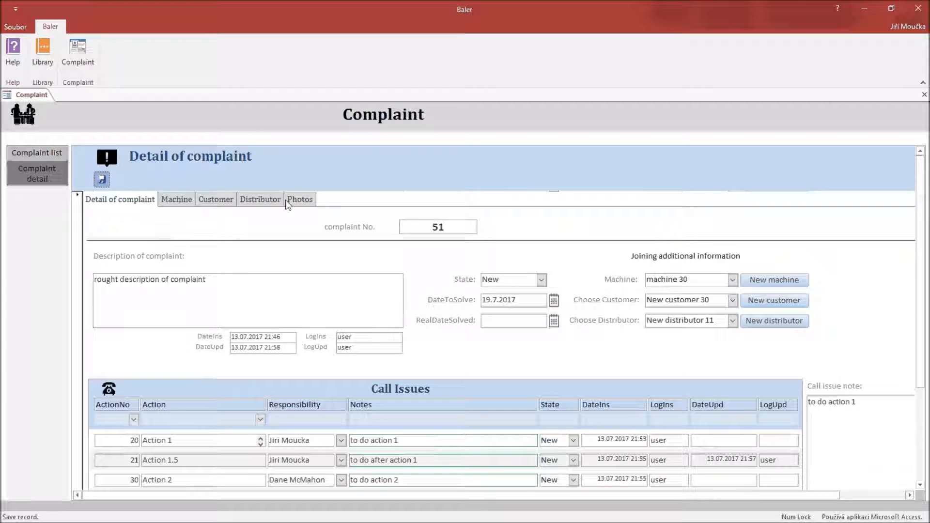
click(301, 200)
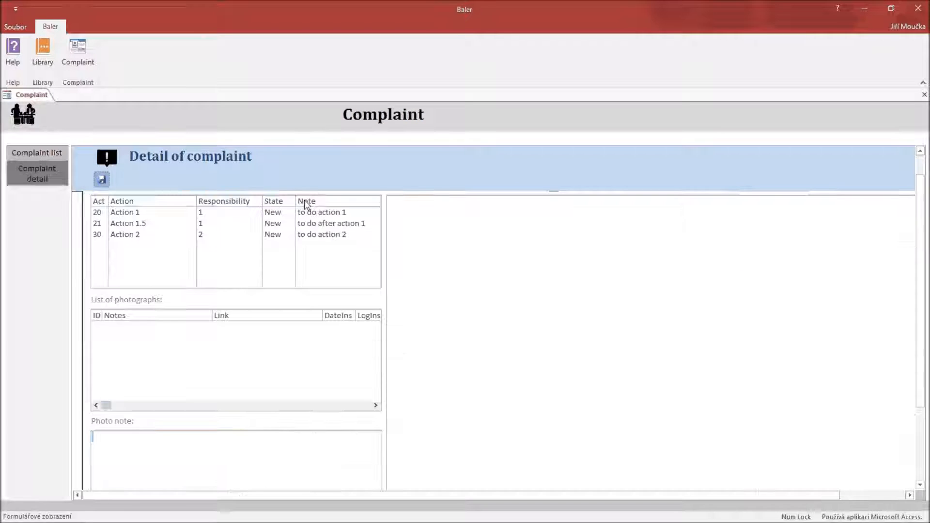
Step: Go through the Action 1, Action 1.5 and Action 2 call issues to check their photograph lists
click(281, 213)
click(280, 223)
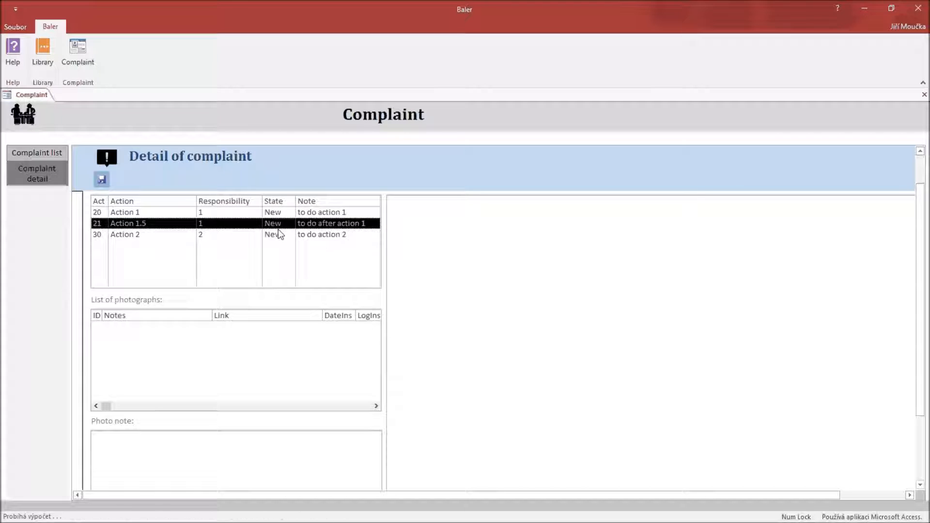
click(280, 234)
click(280, 215)
click(280, 221)
click(282, 234)
Step: Attach the photo priroda-a-np-podyji-1 from the saved pictures folder to the Action 1 call issue and preview it
click(280, 213)
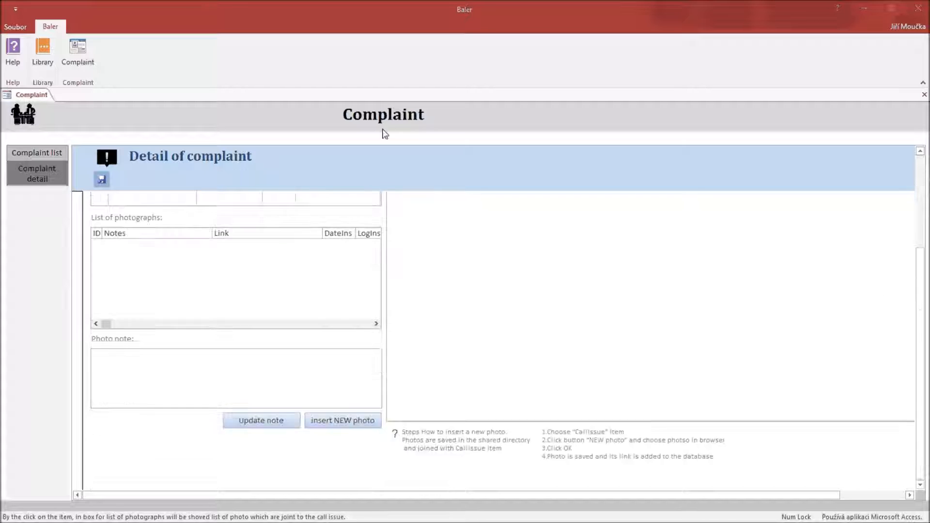
click(342, 425)
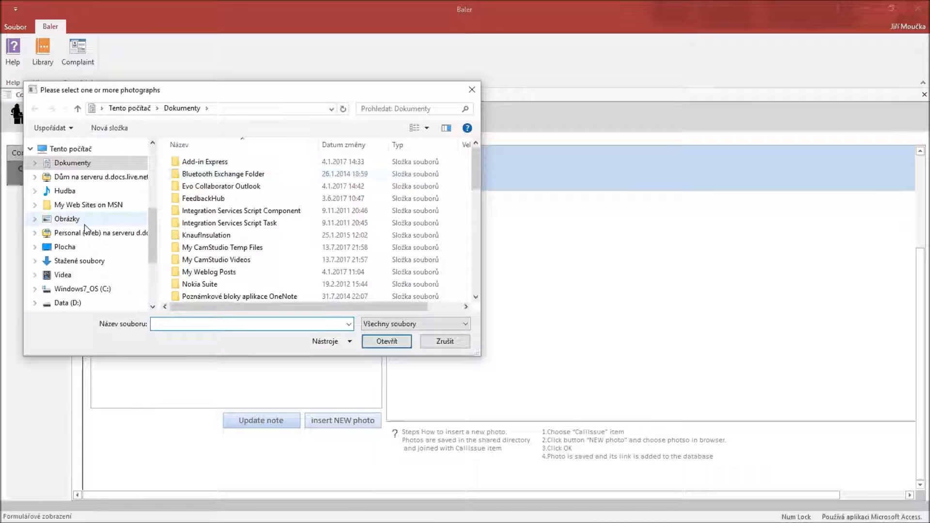
click(66, 218)
double_click(262, 172)
double_click(330, 175)
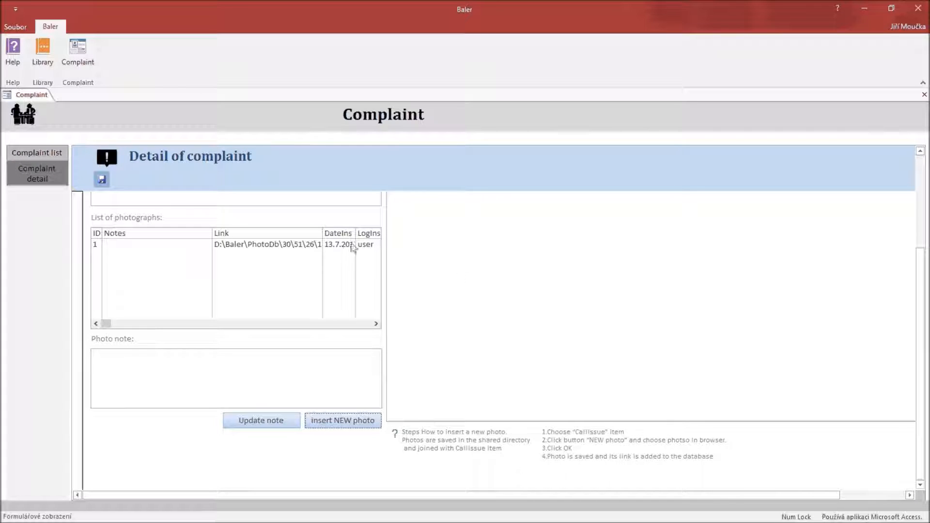
click(233, 245)
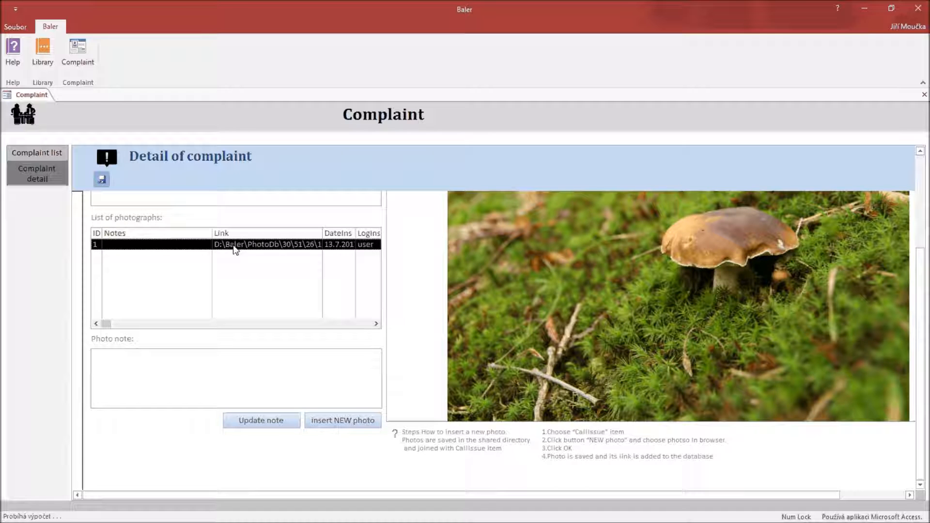
Step: Attach the butterfly photo and Akce_priroda_1 together to the Action 1 call issue and preview both
click(330, 423)
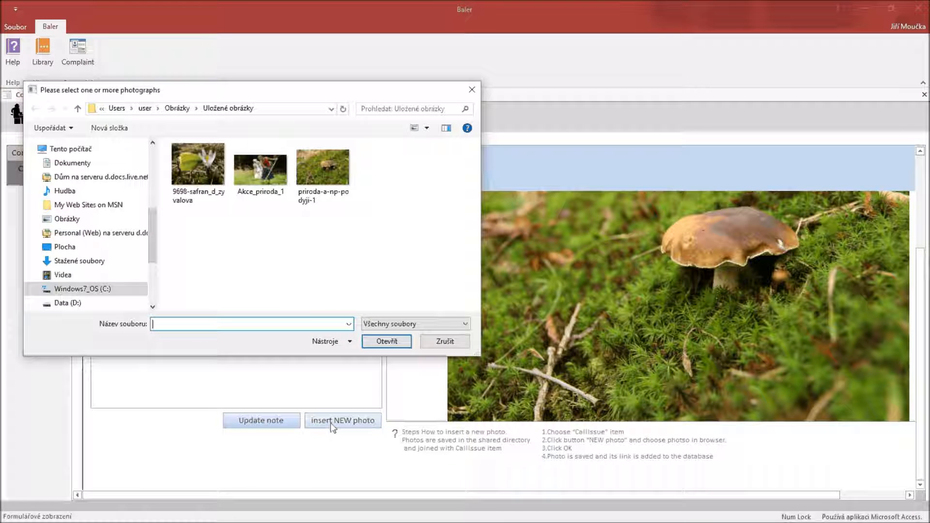
click(209, 199)
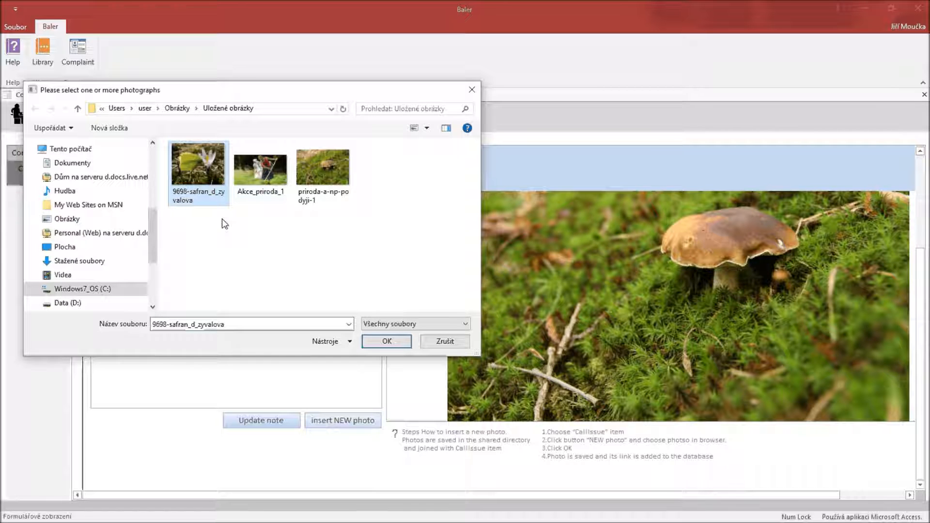
ctrl+click(269, 186)
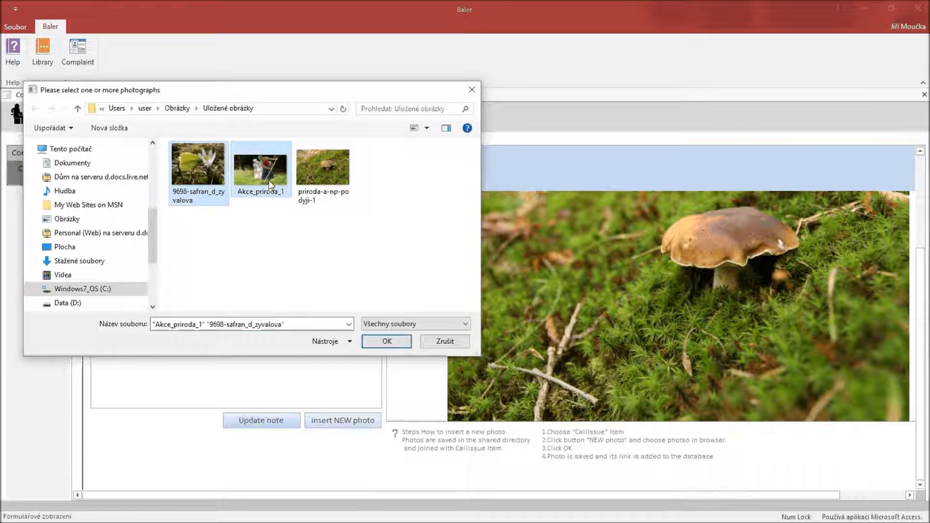
click(386, 341)
click(302, 258)
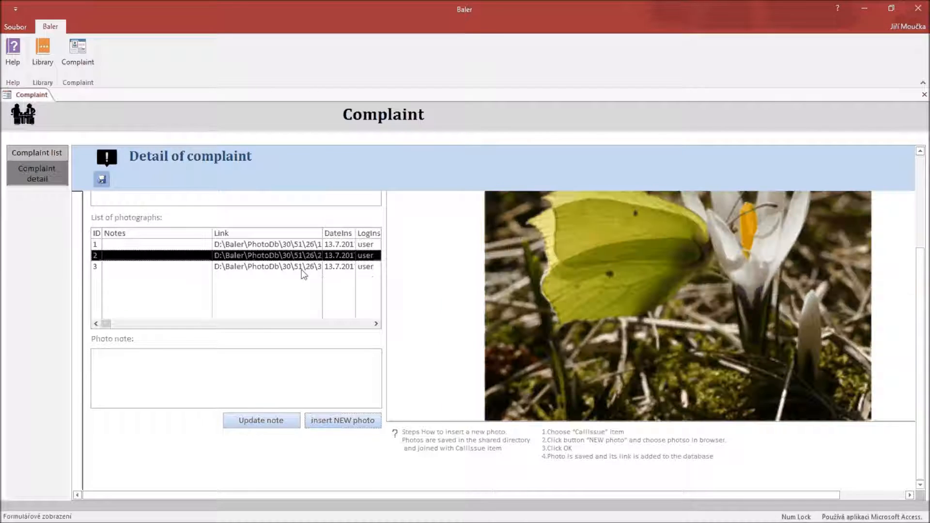
click(301, 270)
Step: Compare the photograph lists of the Action 1 and Action 1.5 call issues and view Action 1's second and third photos
drag(919, 265, 920, 172)
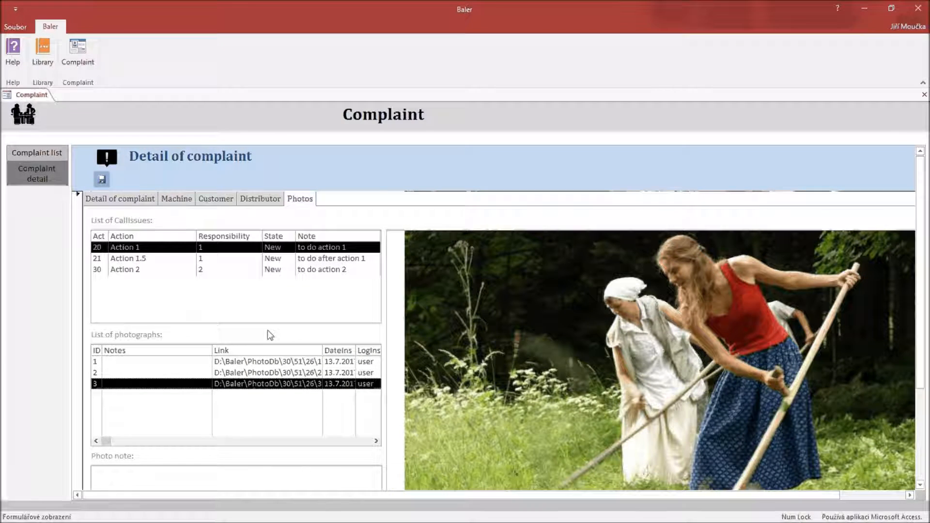
click(133, 251)
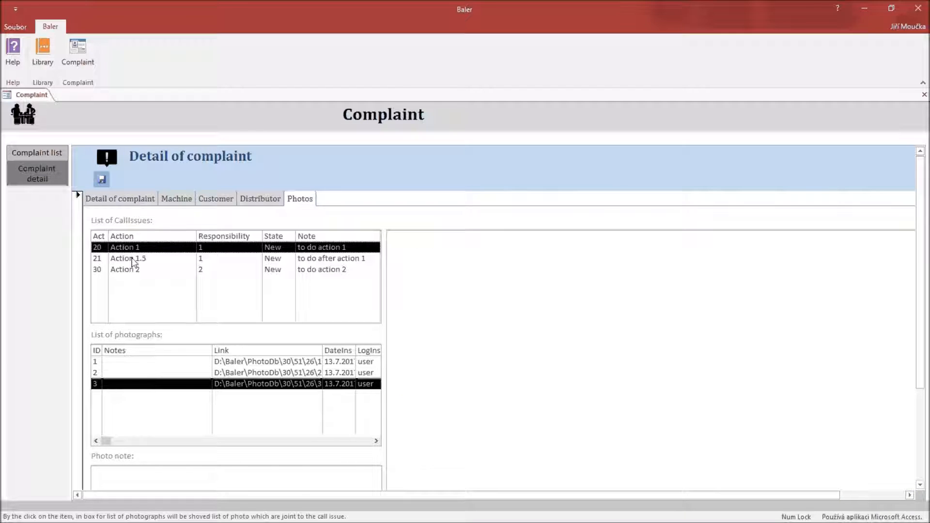
click(132, 259)
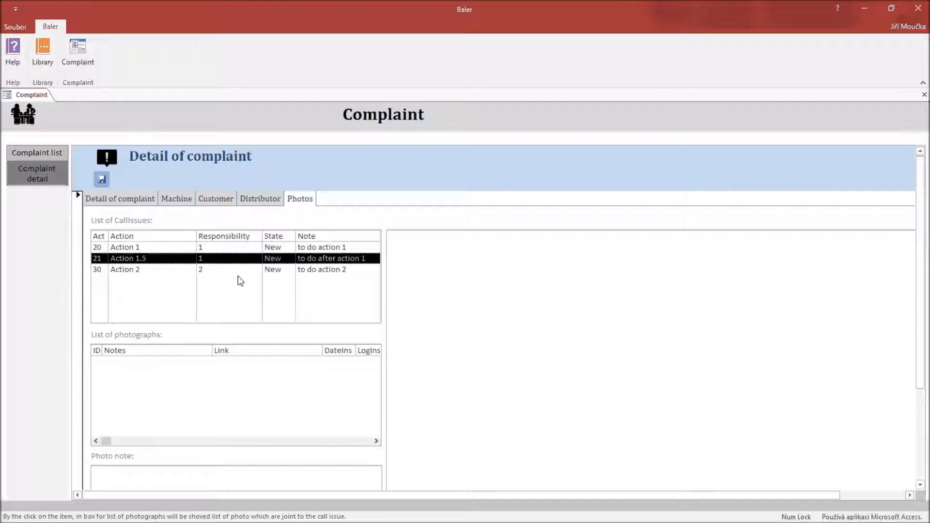
click(210, 249)
click(224, 373)
click(230, 383)
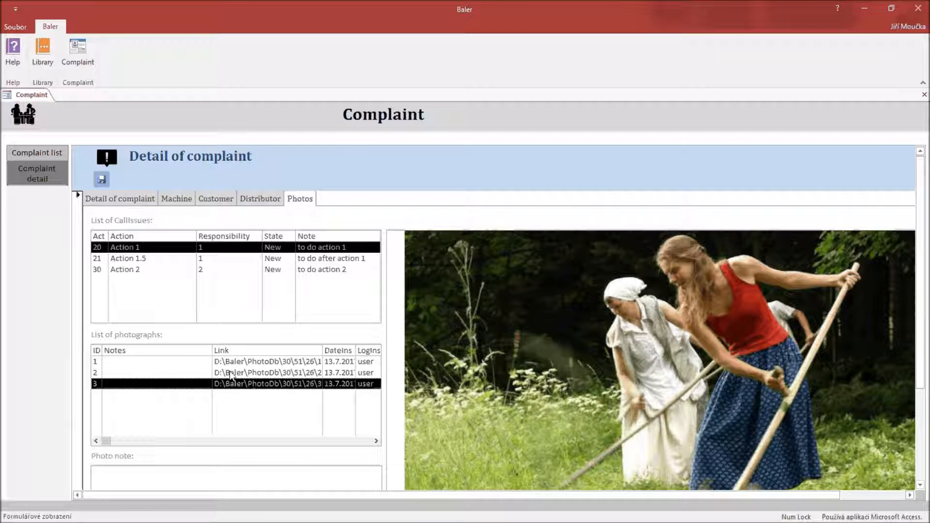
Step: Add the note "mushroom" to the first photo of Action 1 and update the note
click(233, 361)
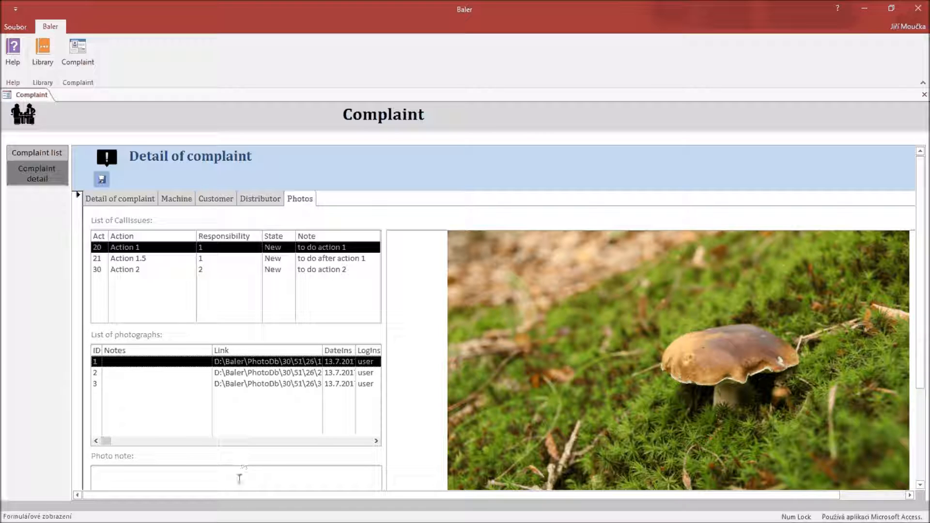
click(120, 474)
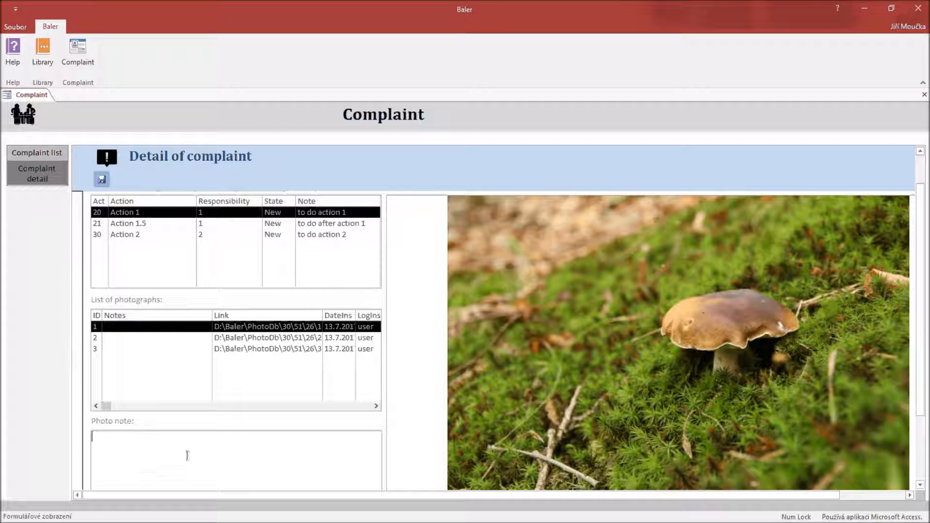
scroll(187, 456, down, 2)
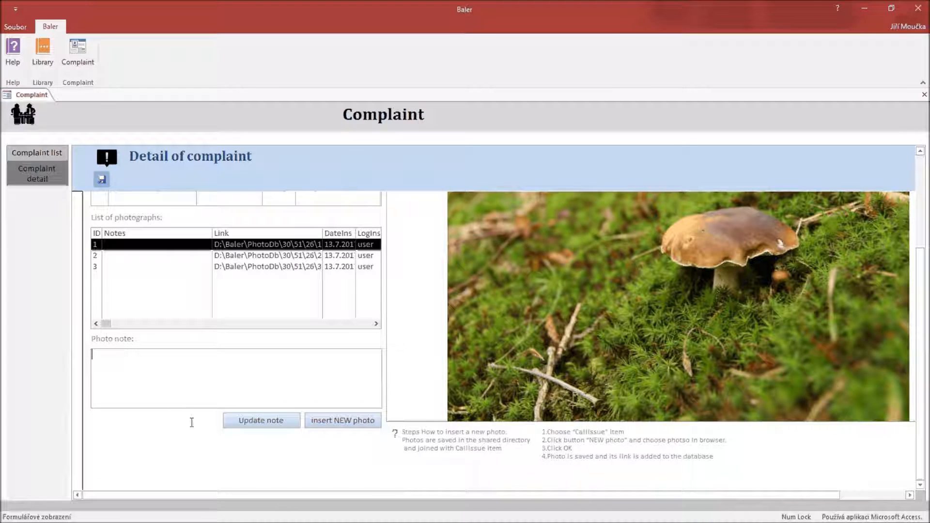
text(mushrooms)
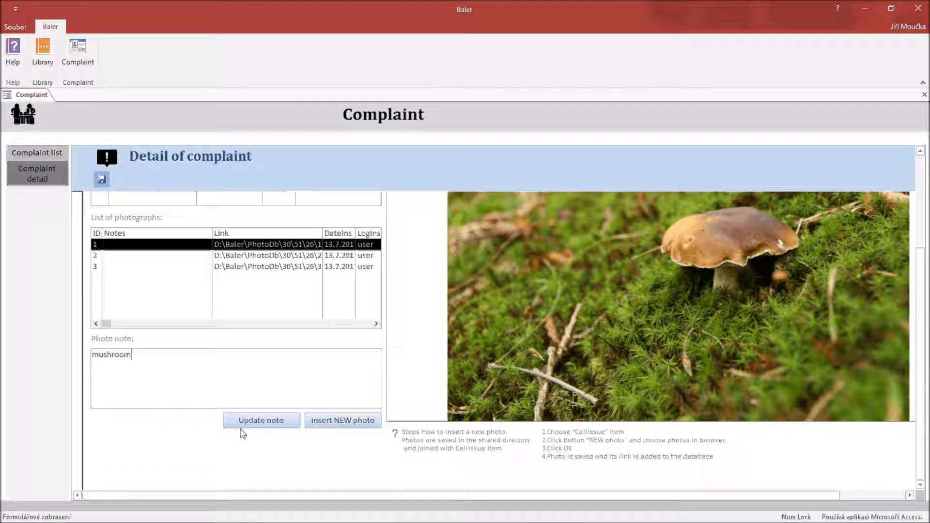
click(270, 424)
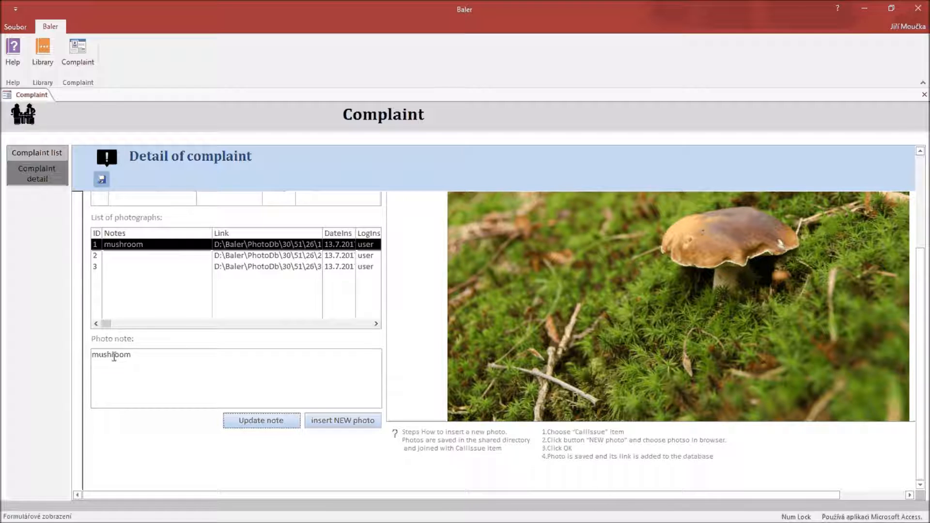
Step: Format the first photo's note as red text with yellow highlighting, update it, and reselect the photo to check the note
double_click(122, 403)
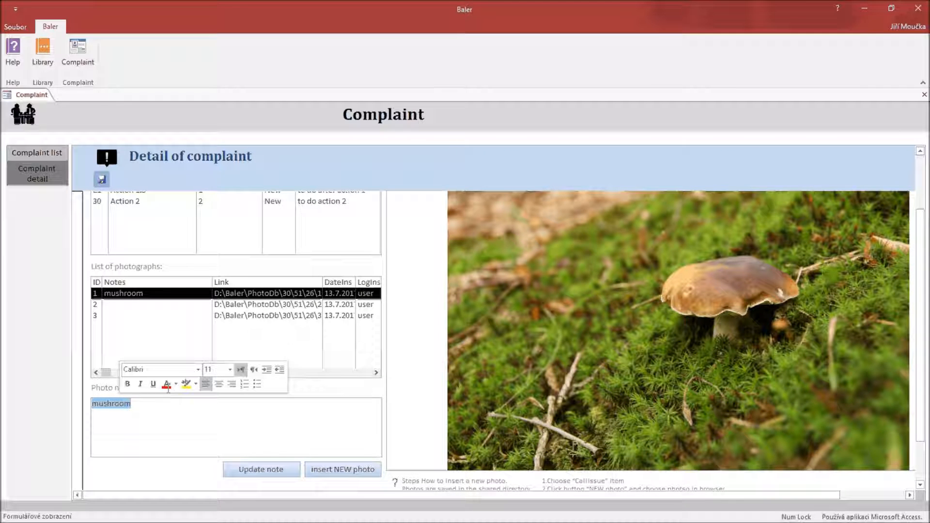
click(184, 385)
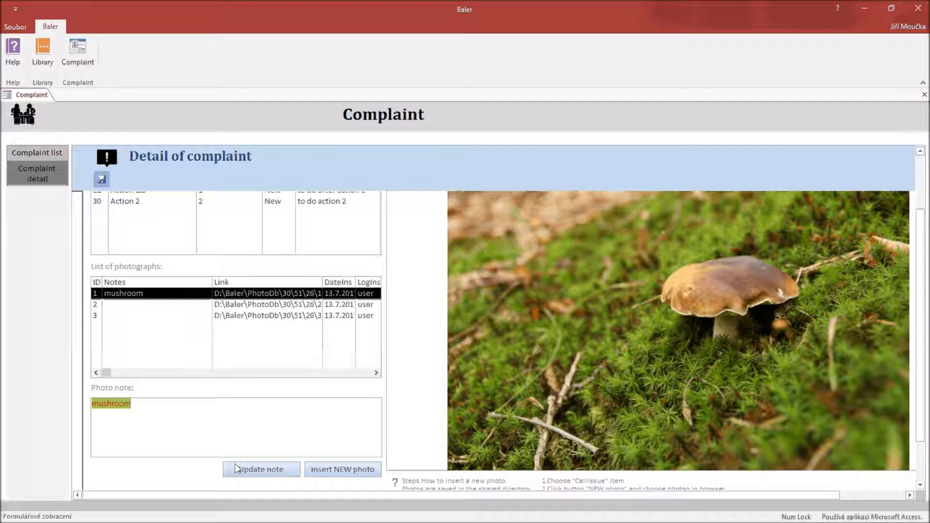
click(234, 463)
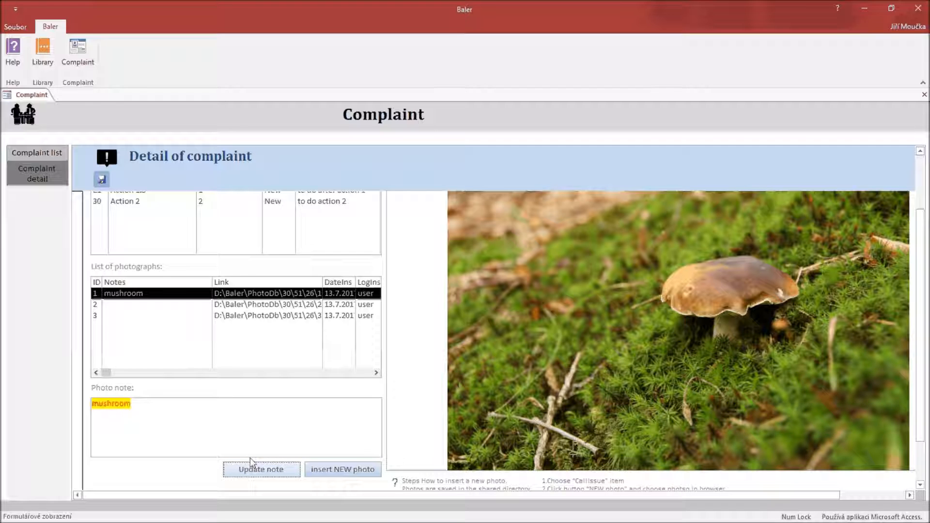
click(124, 304)
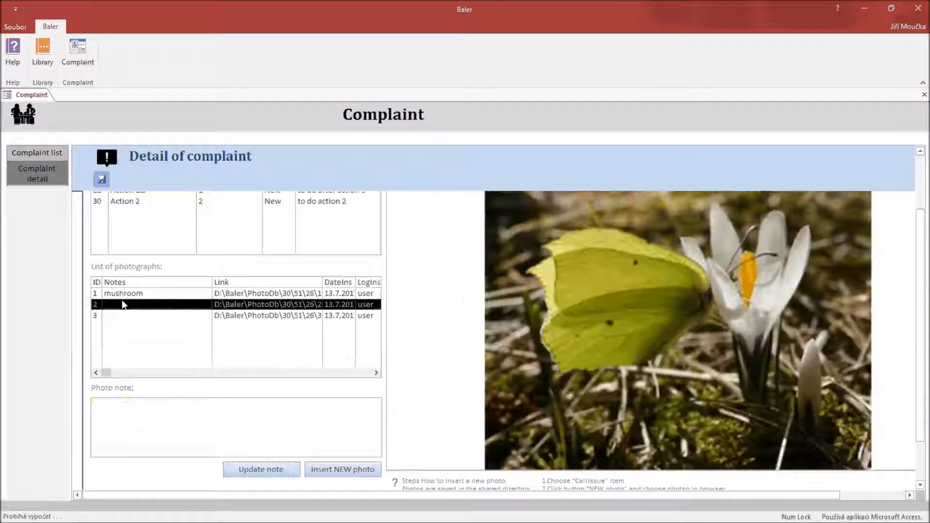
click(124, 293)
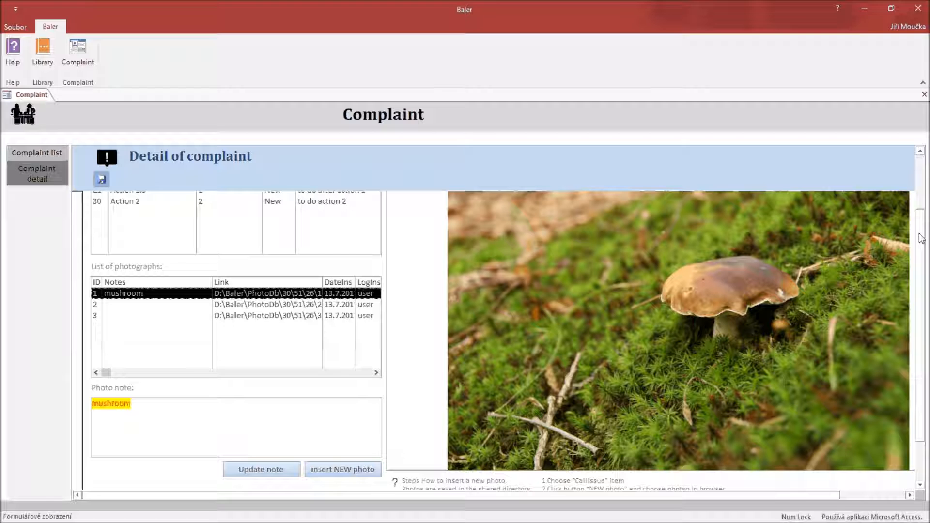
Step: Review the complaint's main details and its linked machine, customer and distributor records
click(922, 170)
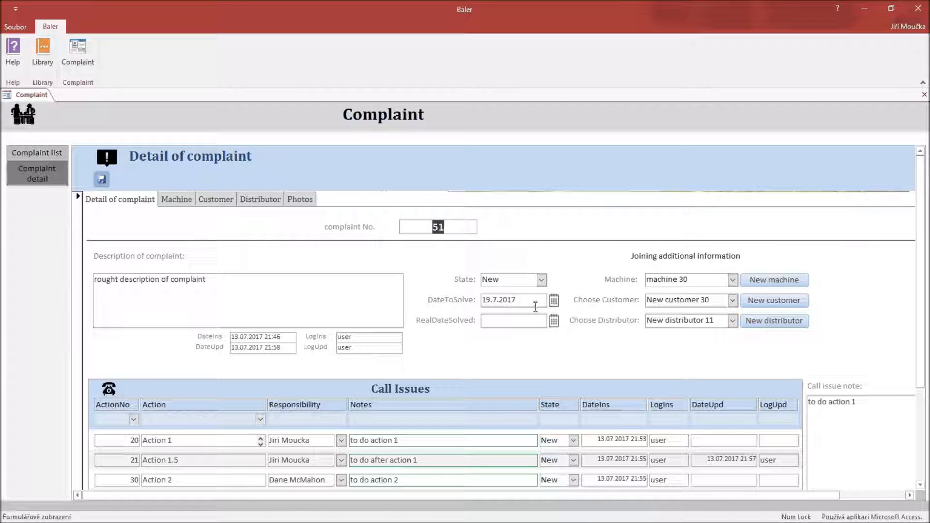
click(175, 199)
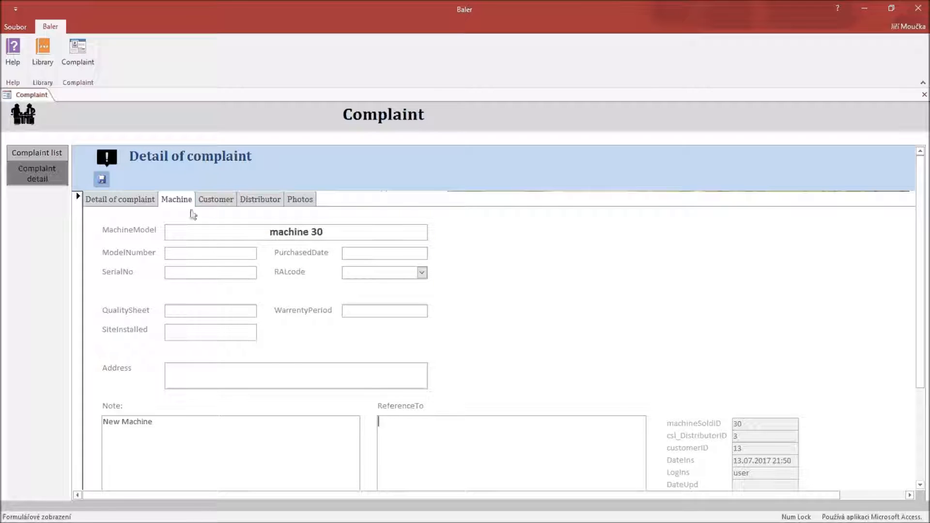
click(215, 200)
click(260, 202)
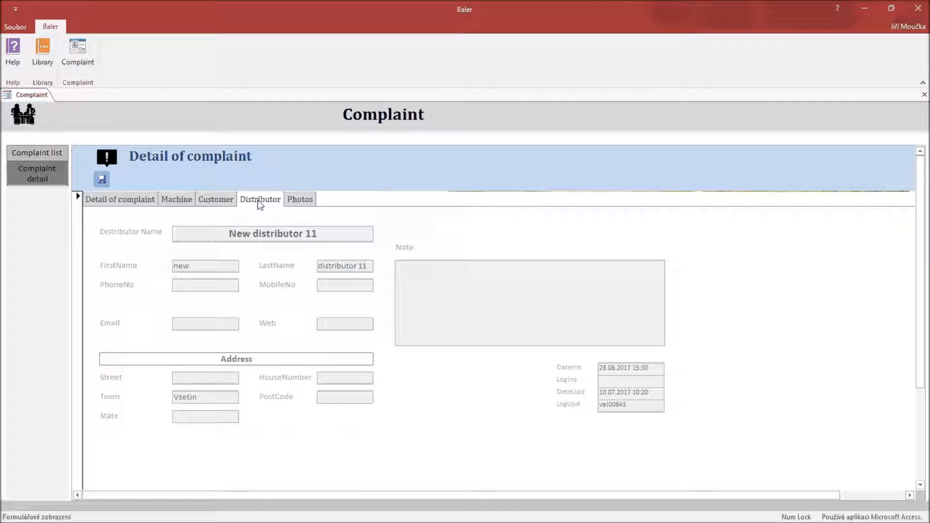
click(215, 200)
click(178, 199)
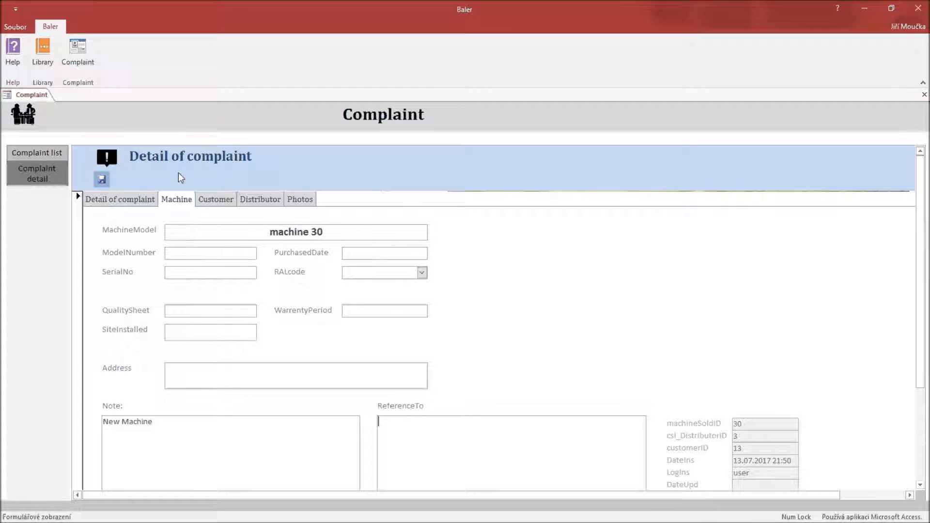
Step: Reopen the last complaint from the complaint list and view its machine and customer details
click(39, 153)
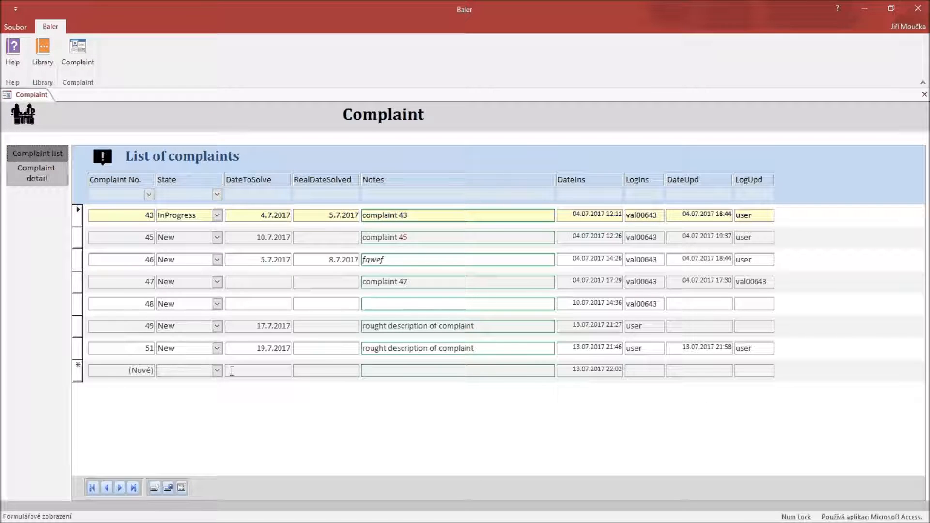
click(185, 353)
click(34, 182)
click(186, 200)
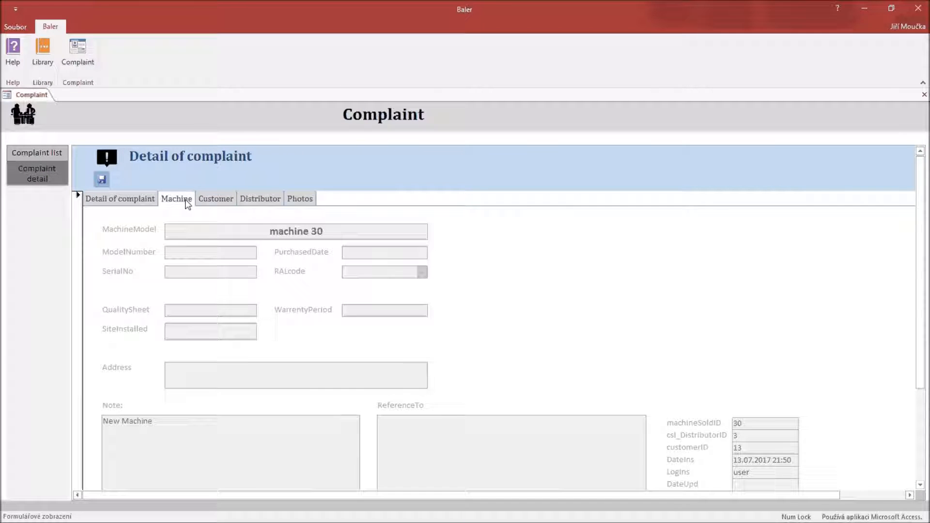
click(220, 200)
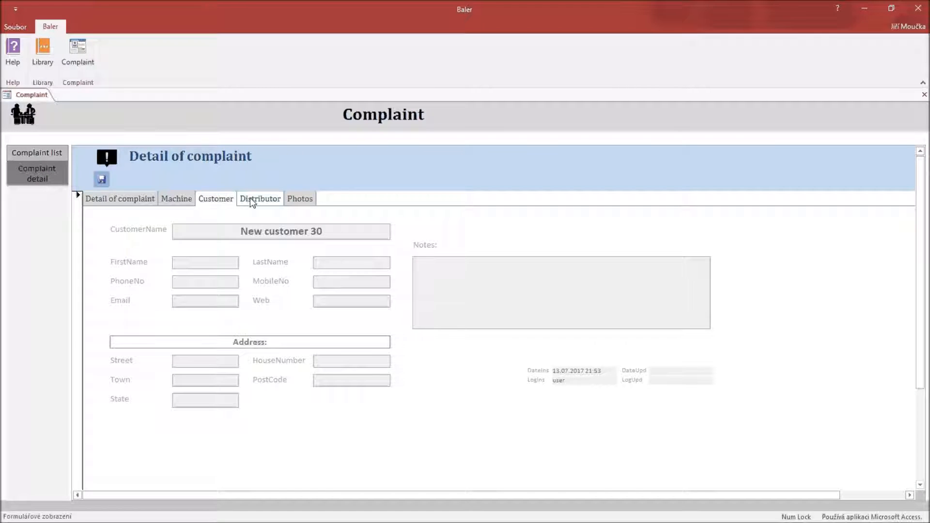
click(179, 199)
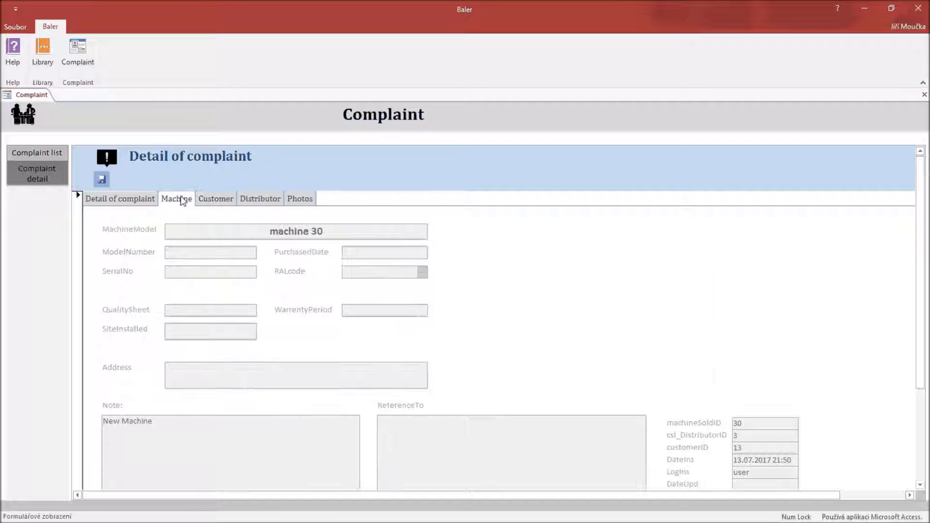
Step: View the complaint's customer record, its machine record and its main details again
click(211, 199)
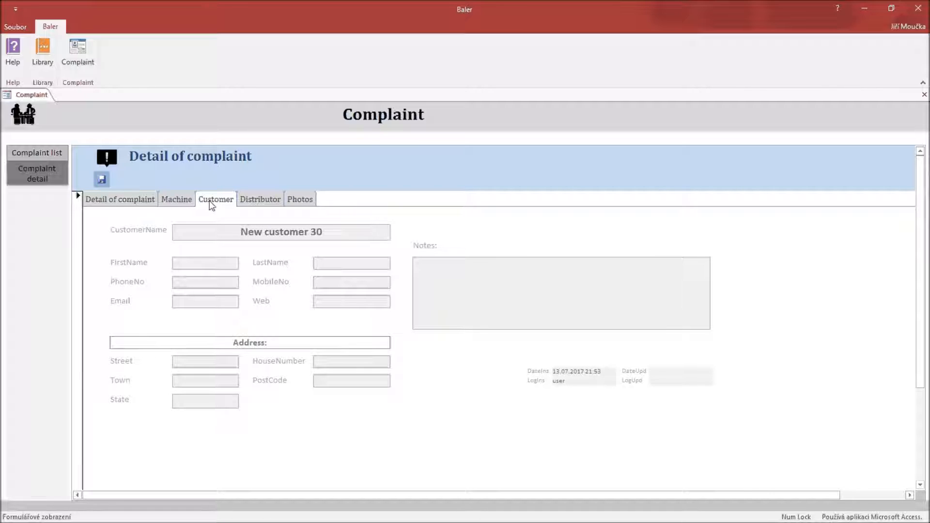
click(189, 200)
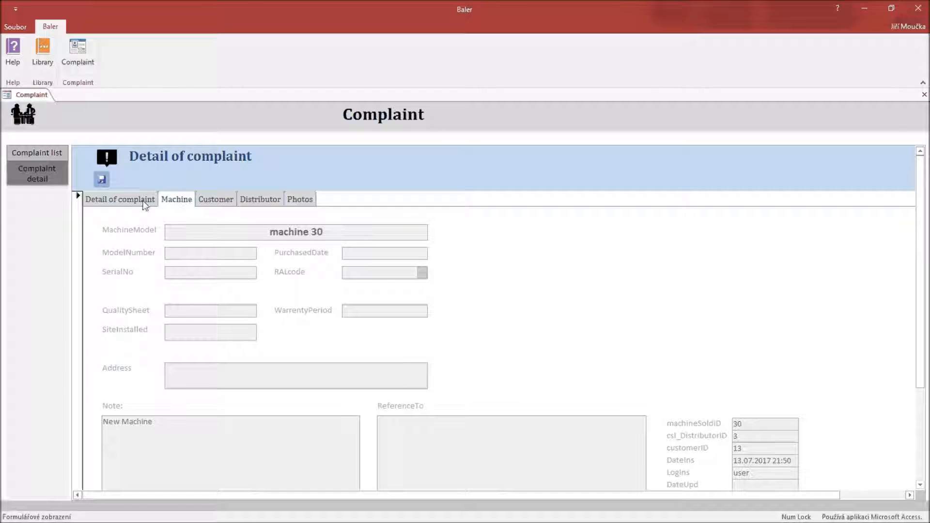
click(145, 201)
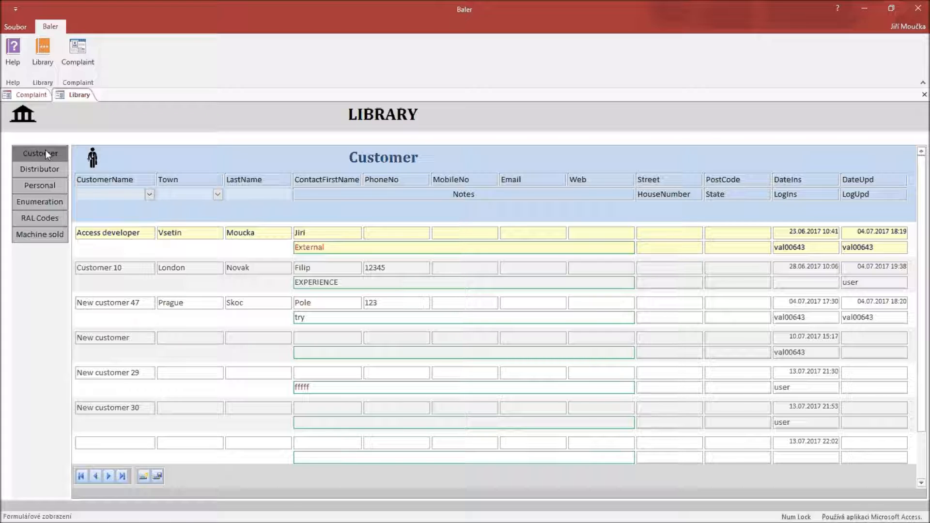
Step: Browse the library's distributor, personal, enumeration and sold-machine lists, and return to the customer list
click(43, 168)
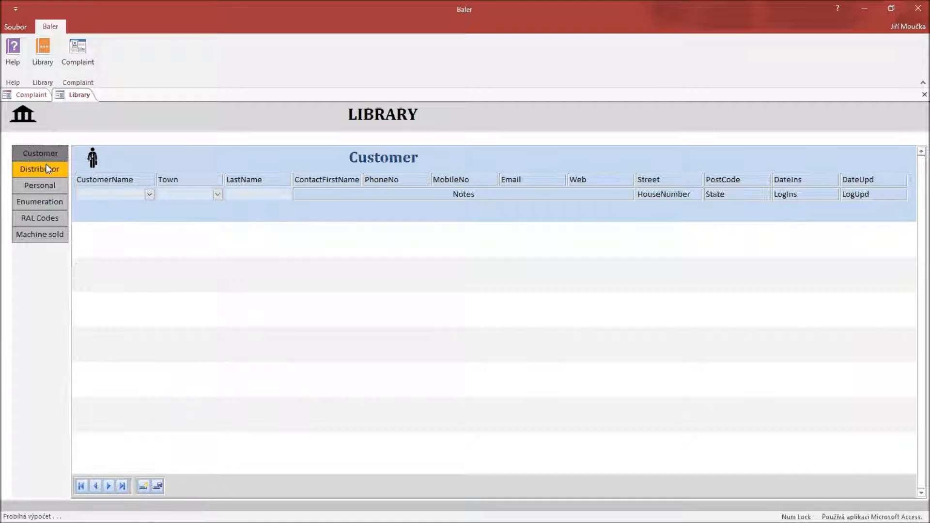
click(42, 185)
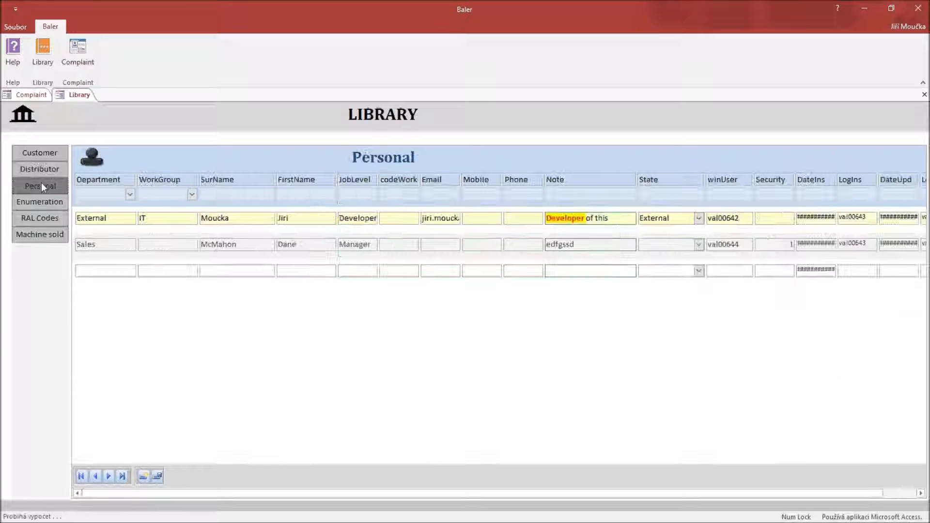
click(41, 202)
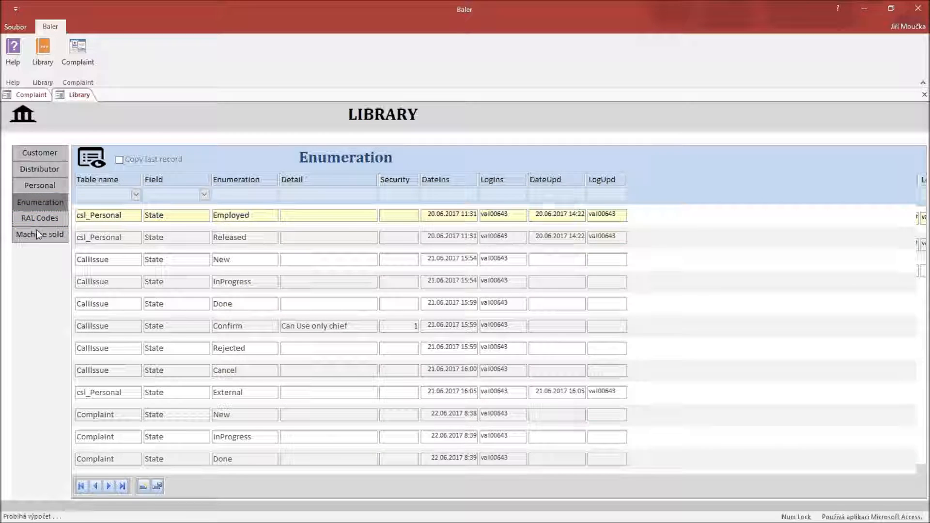
click(39, 235)
click(44, 155)
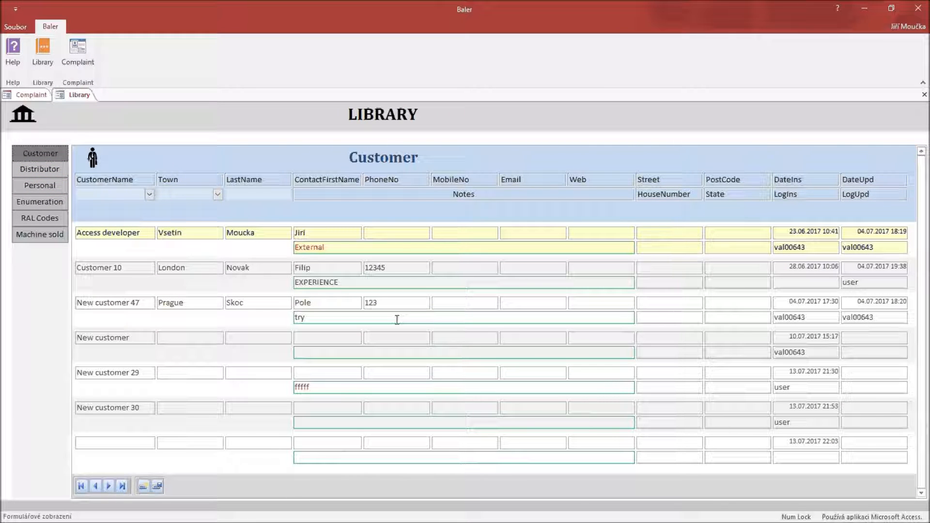
Step: Clear the notes of Access developer, Customer 10 and New customer 29, and write "notes about customer" as the Access developer record's note
click(280, 272)
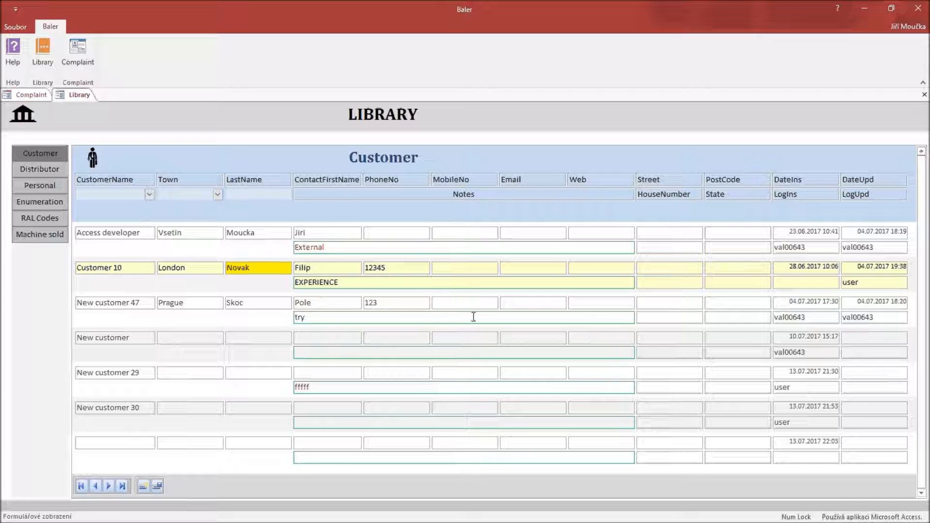
click(406, 247)
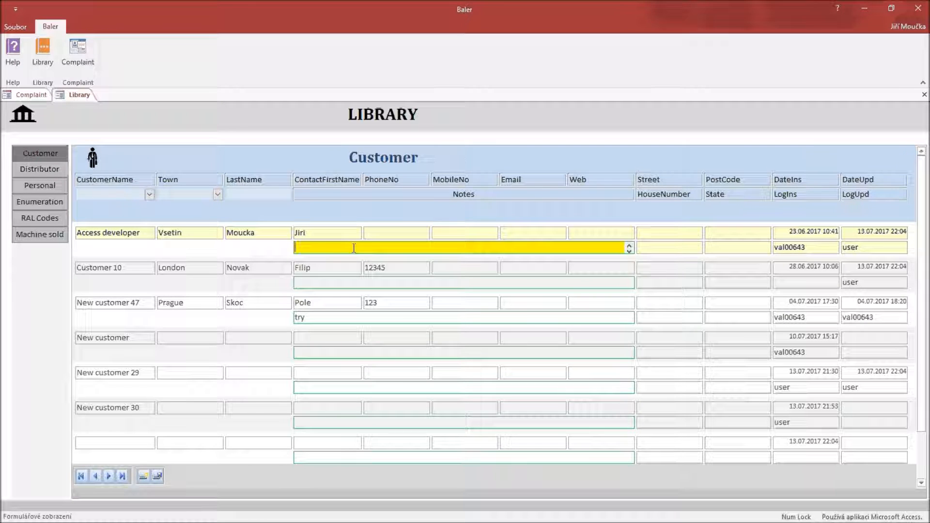
double_click(353, 248)
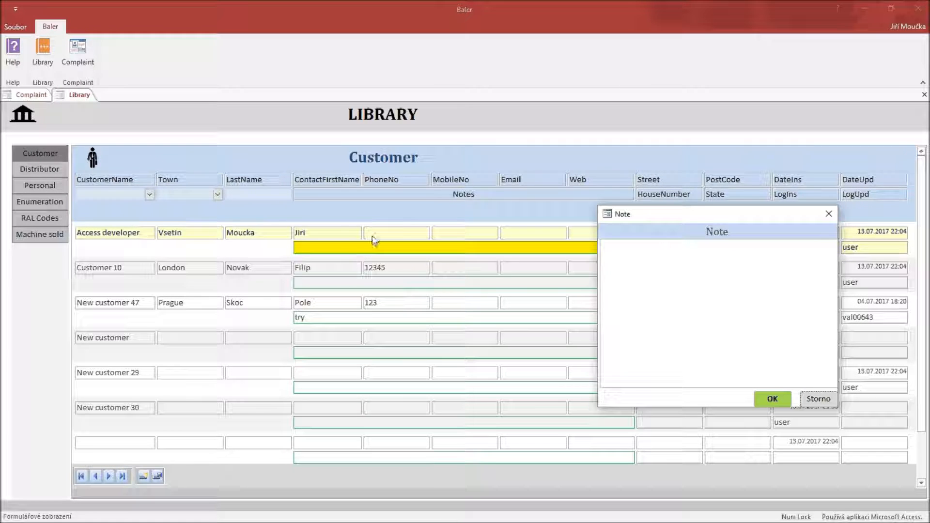
click(634, 269)
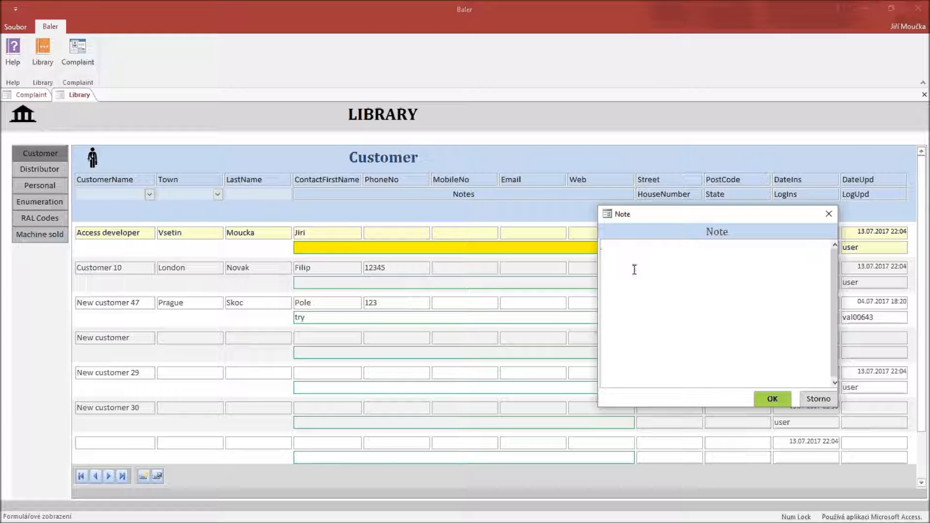
text(no)
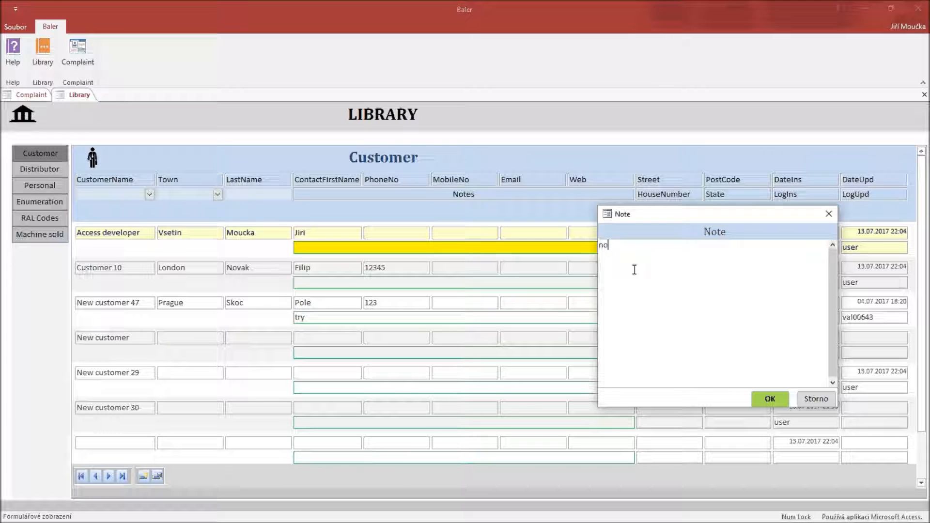
text(tes about customer)
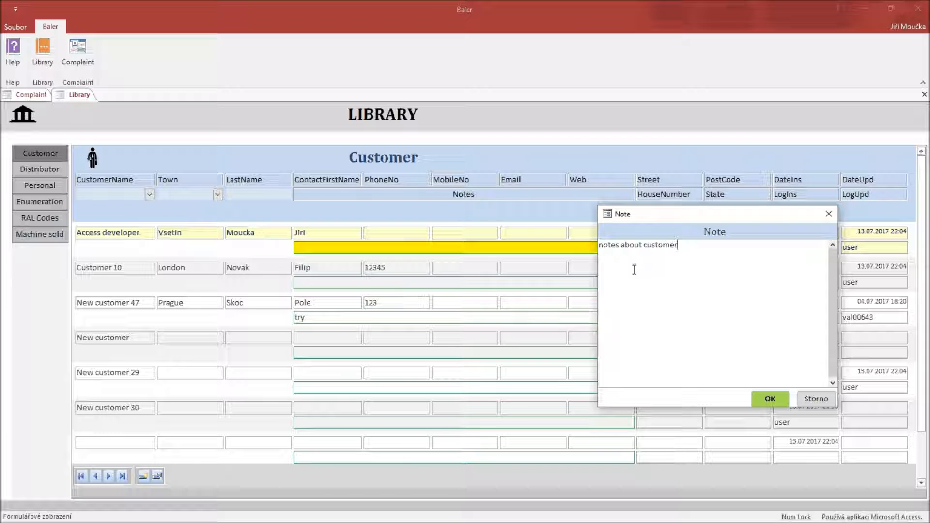
Step: Format the word "customer" in the Access developer note as bold red text and accept the note
double_click(656, 244)
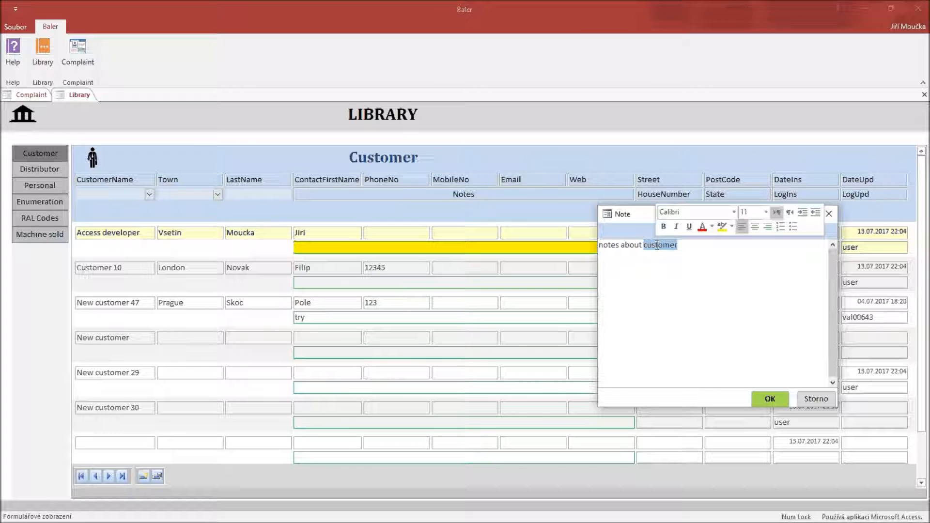
click(702, 226)
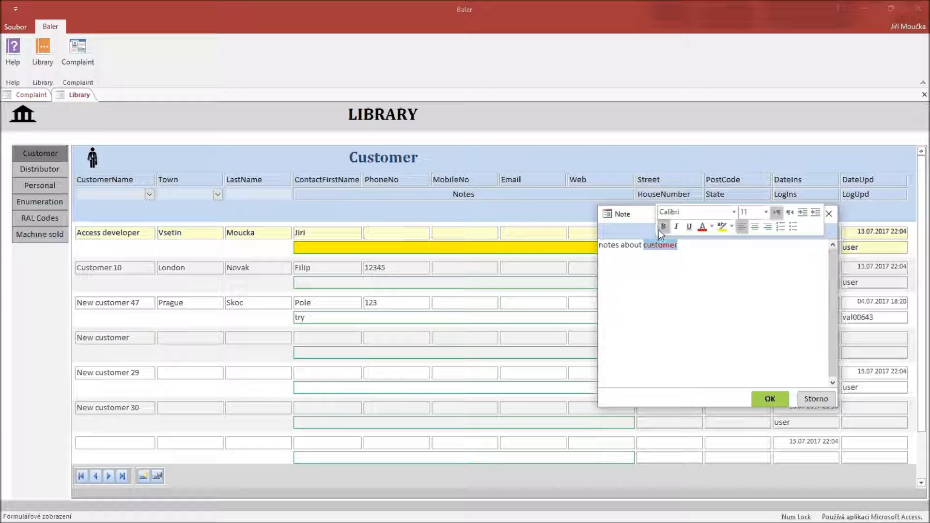
click(770, 399)
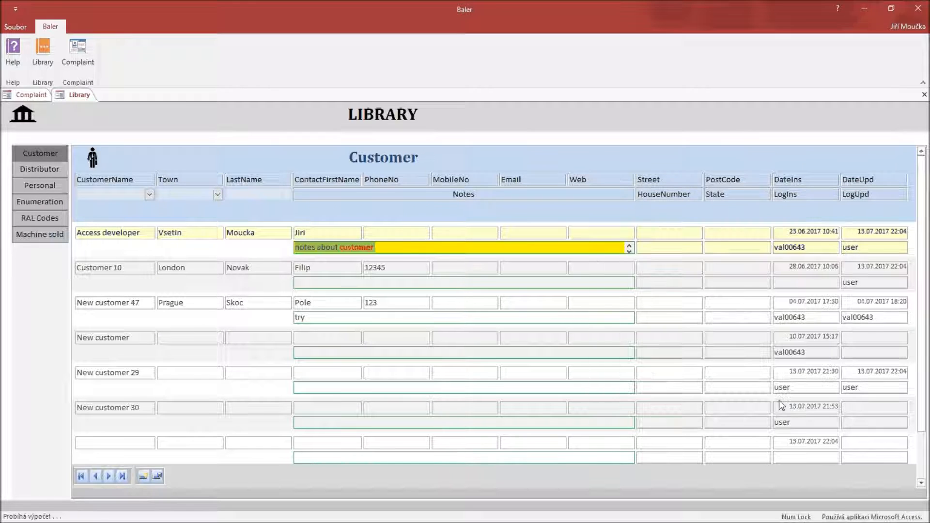
click(408, 245)
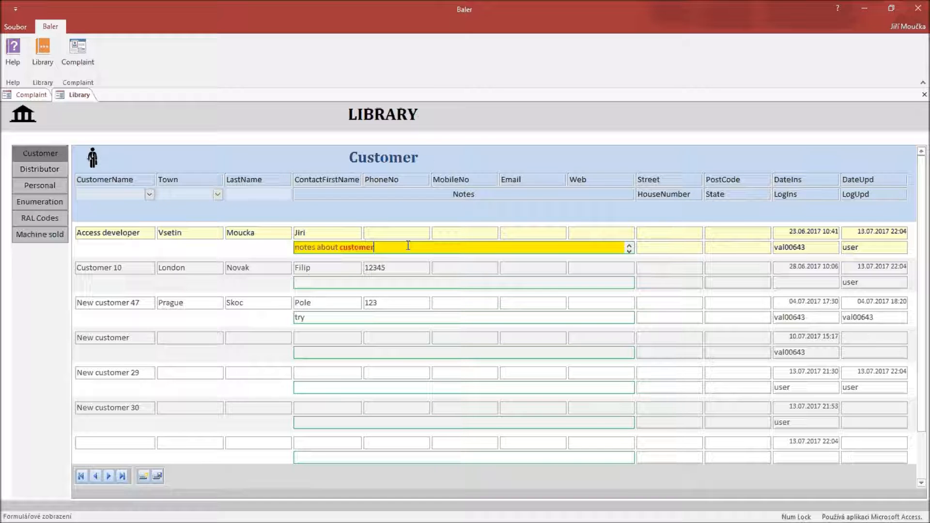
Step: Examine the library's distributor and personal lists, and compare the personal list with the responsible persons in the last complaint's call issues
click(42, 169)
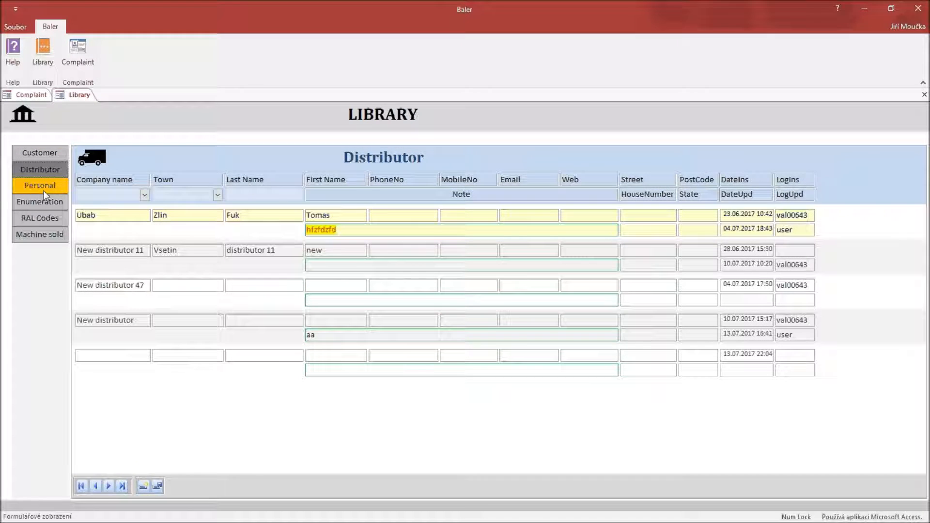
click(44, 186)
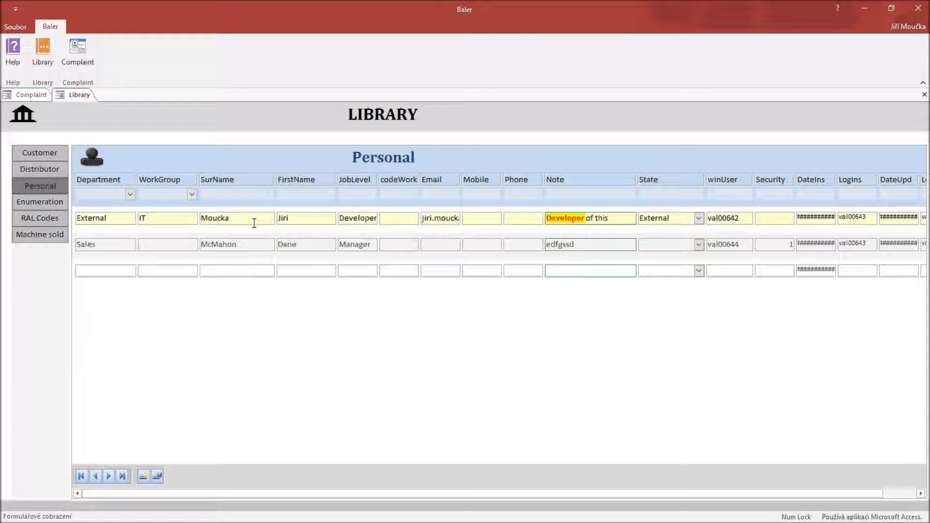
click(31, 95)
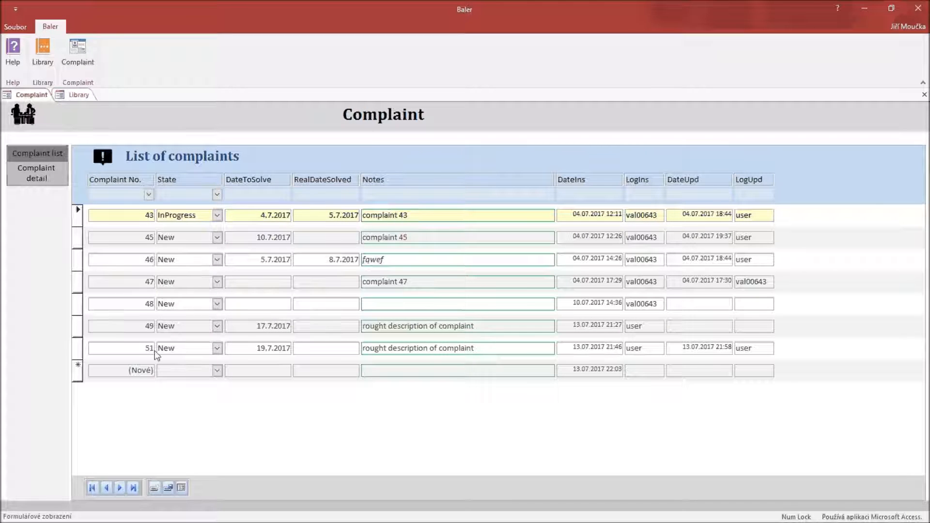
click(178, 348)
click(36, 181)
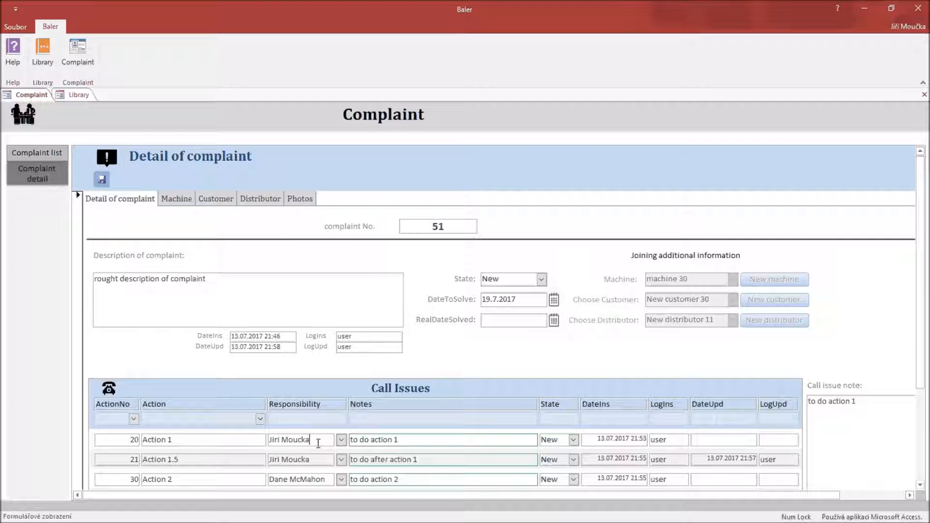
click(70, 97)
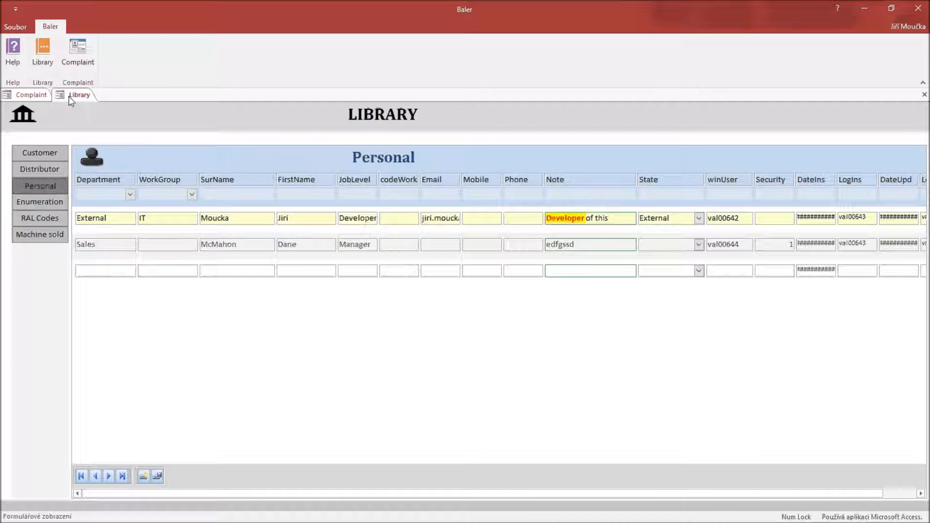
Step: Examine the CallIssue state values Done and Confirm in the enumeration list, and view the RAL codes list
click(31, 203)
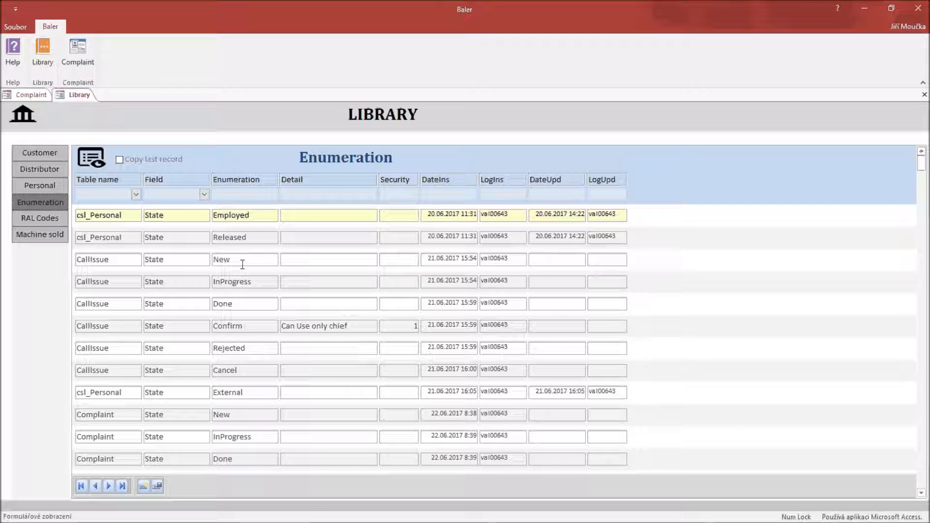
click(120, 303)
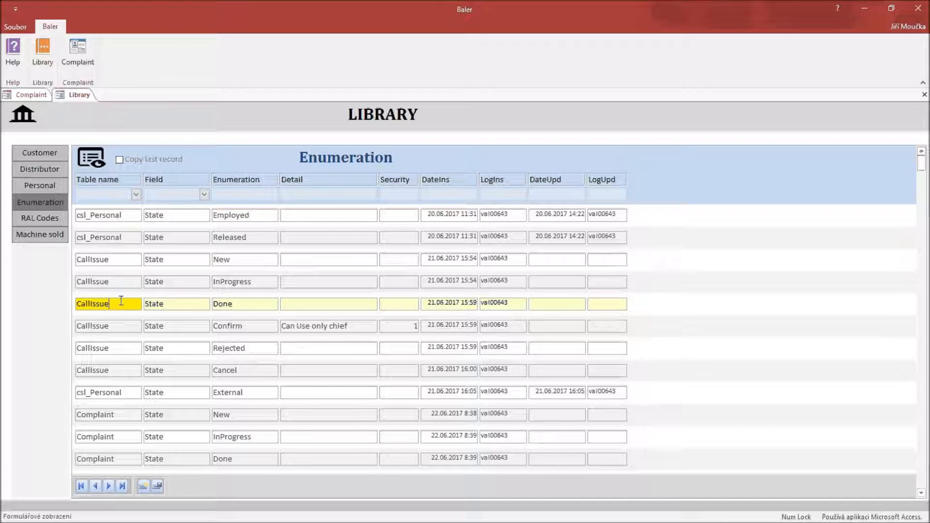
click(234, 302)
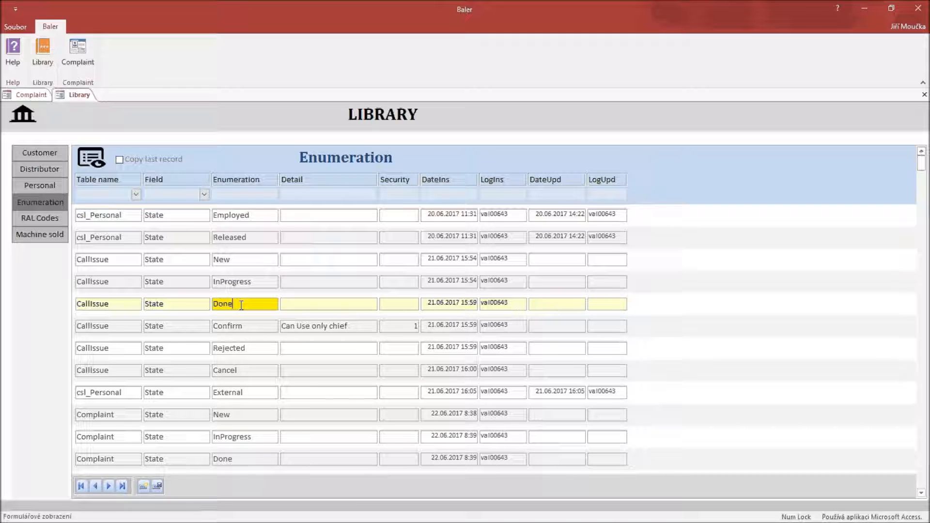
click(238, 326)
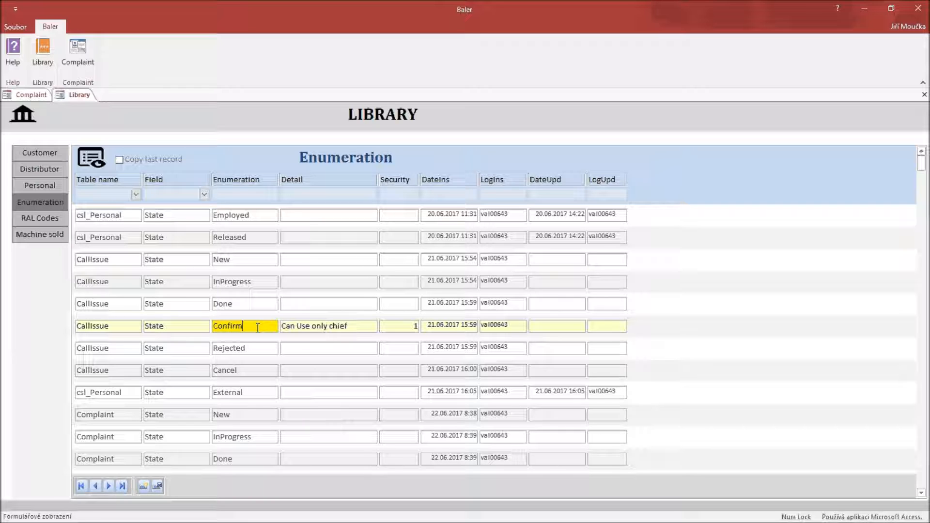
click(23, 218)
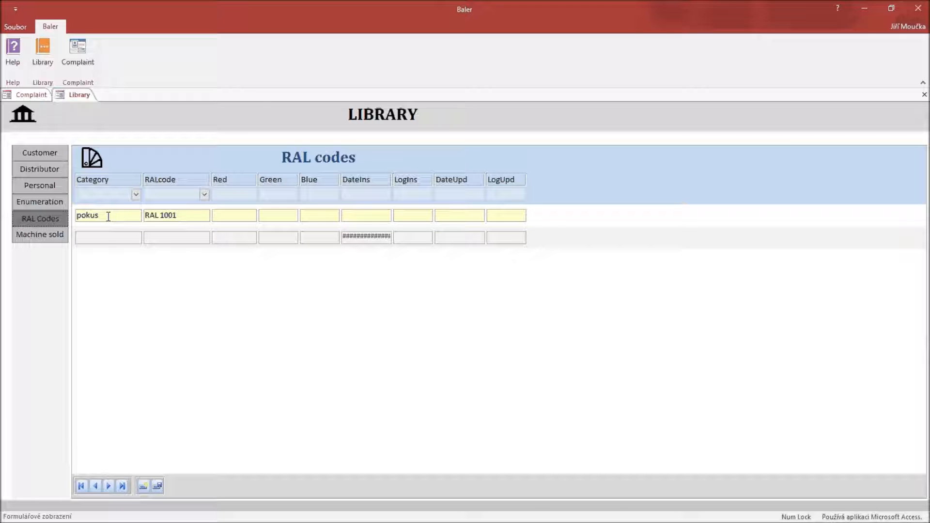
Step: Make the word "Machine" bold in the note of Machine 29 in the sold-machine list
click(56, 240)
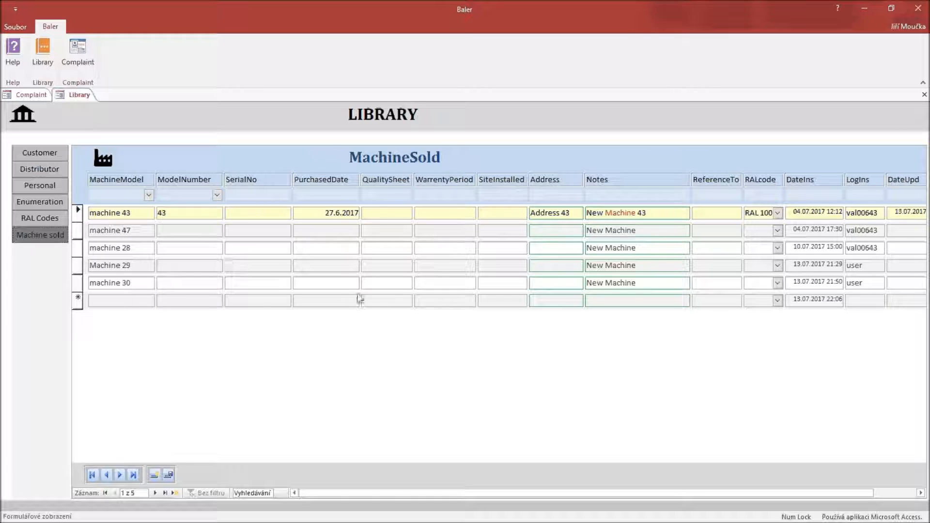
double_click(642, 267)
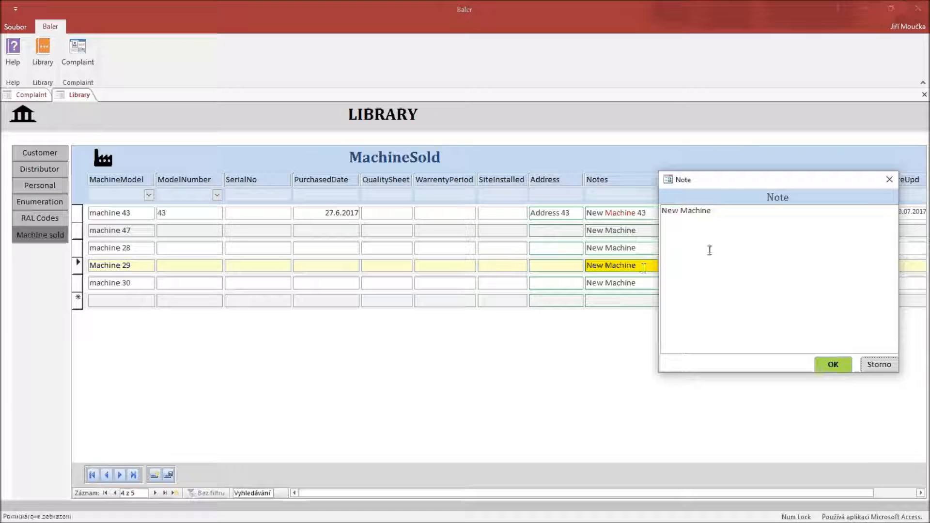
double_click(697, 211)
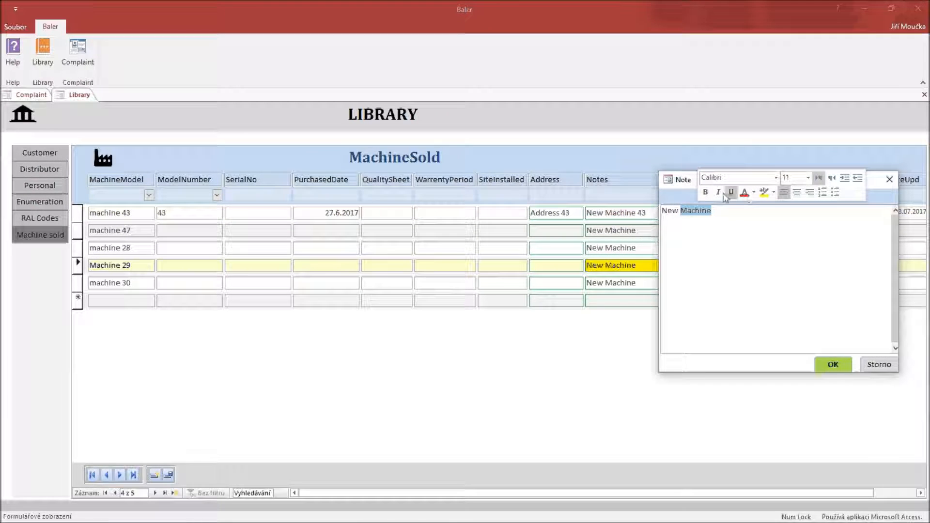
click(705, 192)
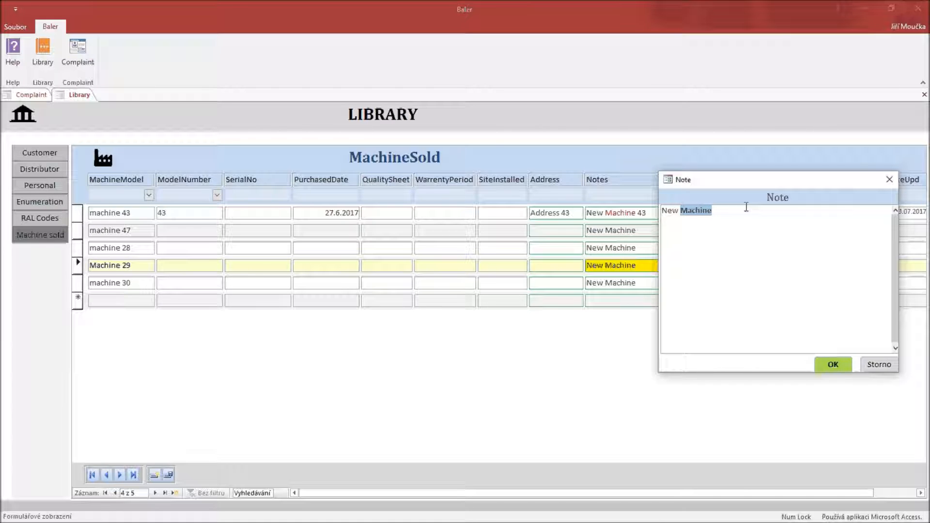
click(831, 365)
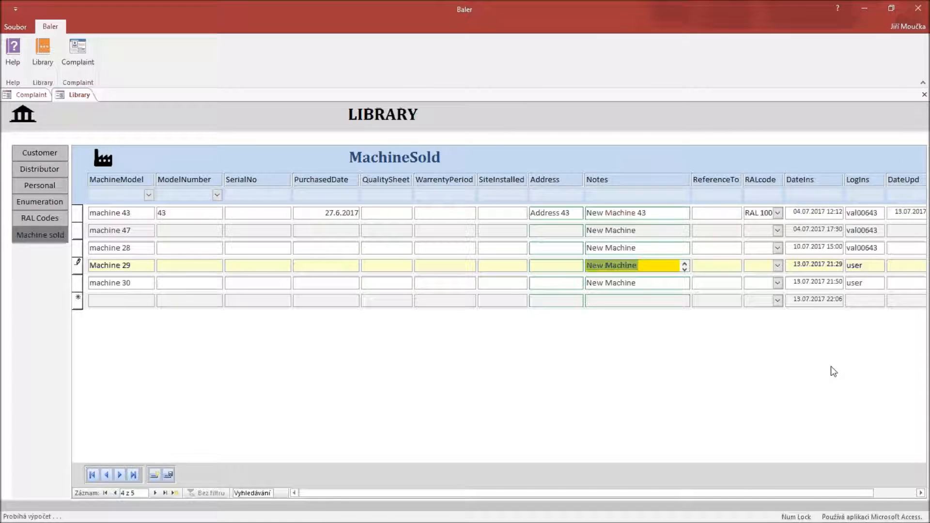
Step: Enter "address 2" as the address of machine 47 in the sold-machine list
click(556, 231)
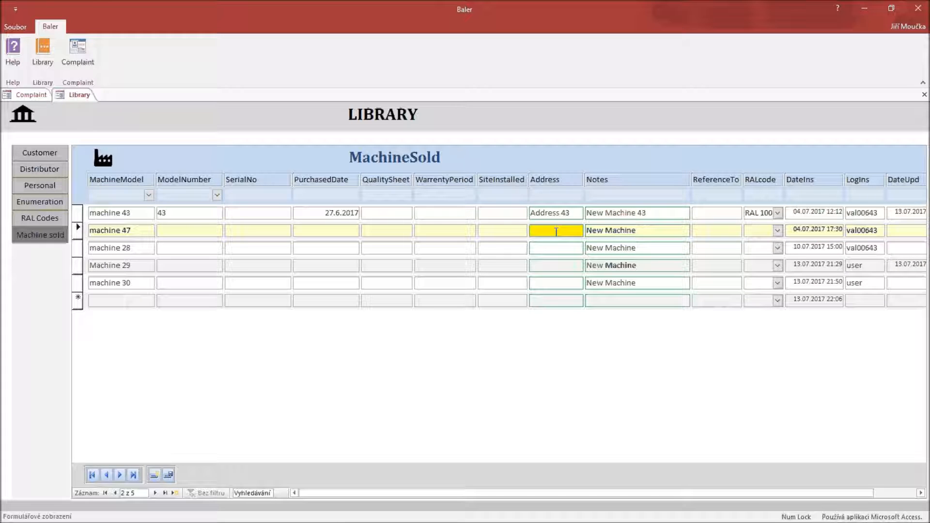
double_click(555, 231)
click(700, 276)
text(address 2)
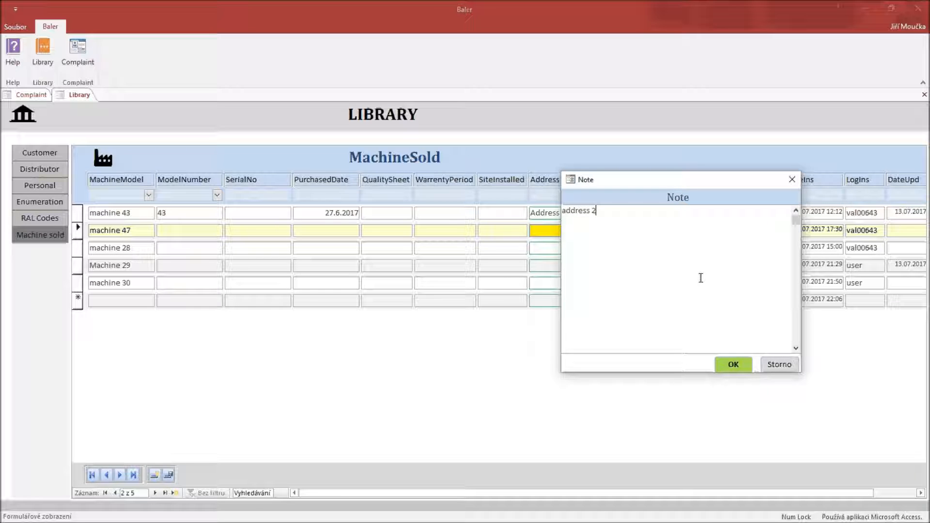
click(725, 366)
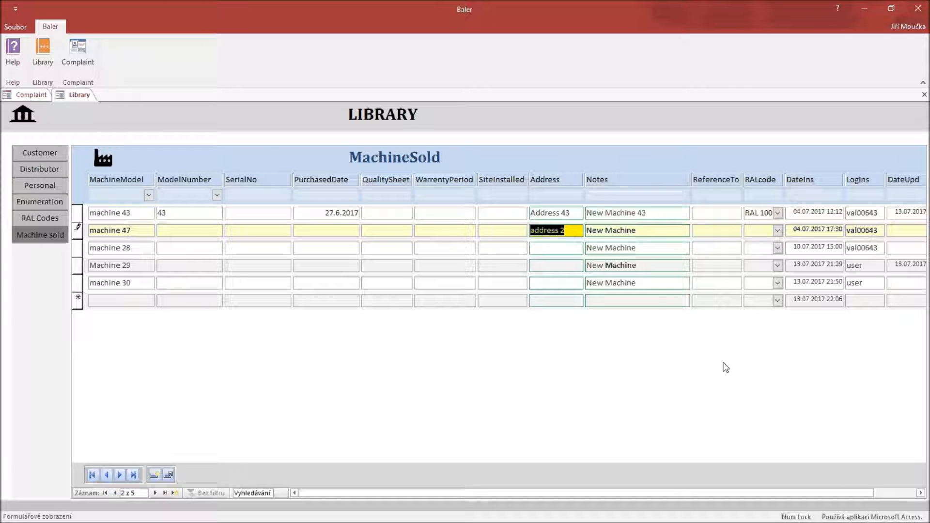
click(581, 230)
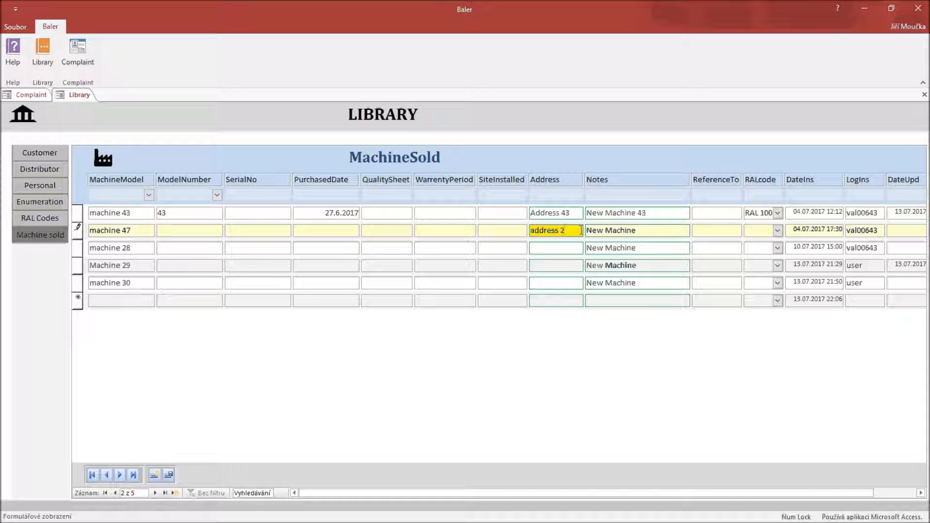
Step: View the library's customer list again and go on to its distributor list
click(44, 157)
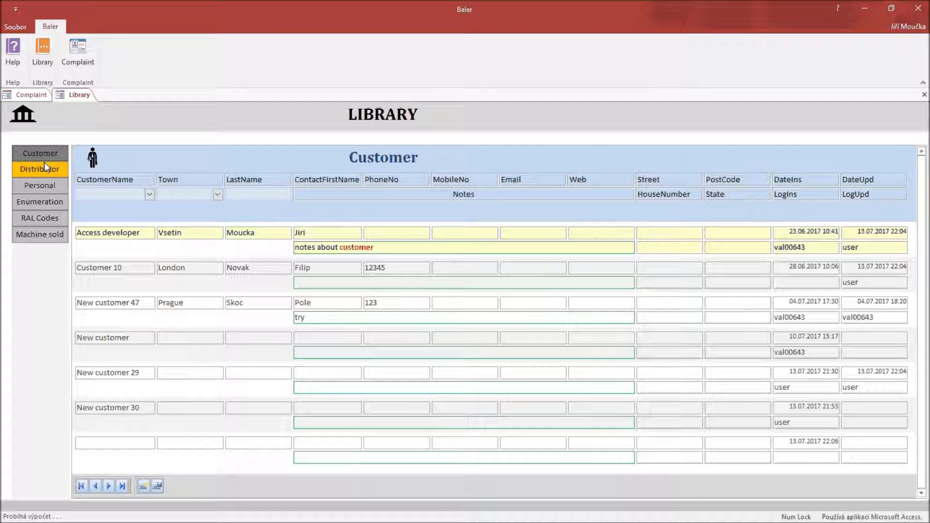
click(45, 167)
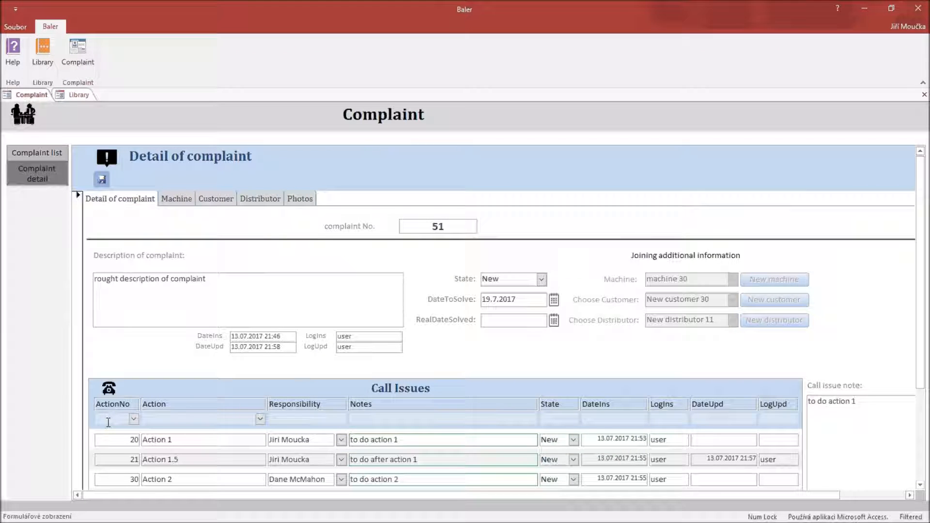